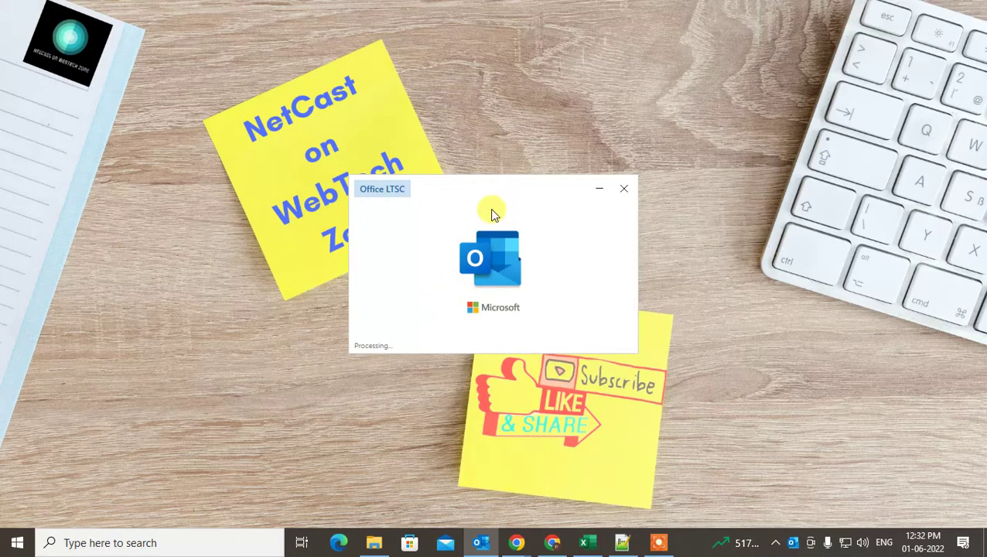
Step: Switch to the People view showing the account's Contacts folder with its 22 contacts
left_click_drag(447, 211, 486, 191)
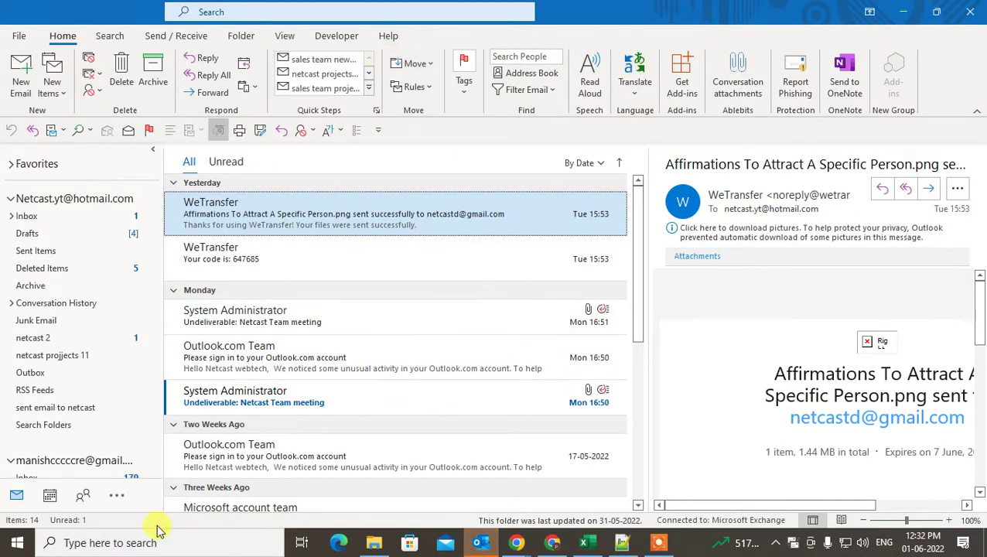
left_click(80, 497)
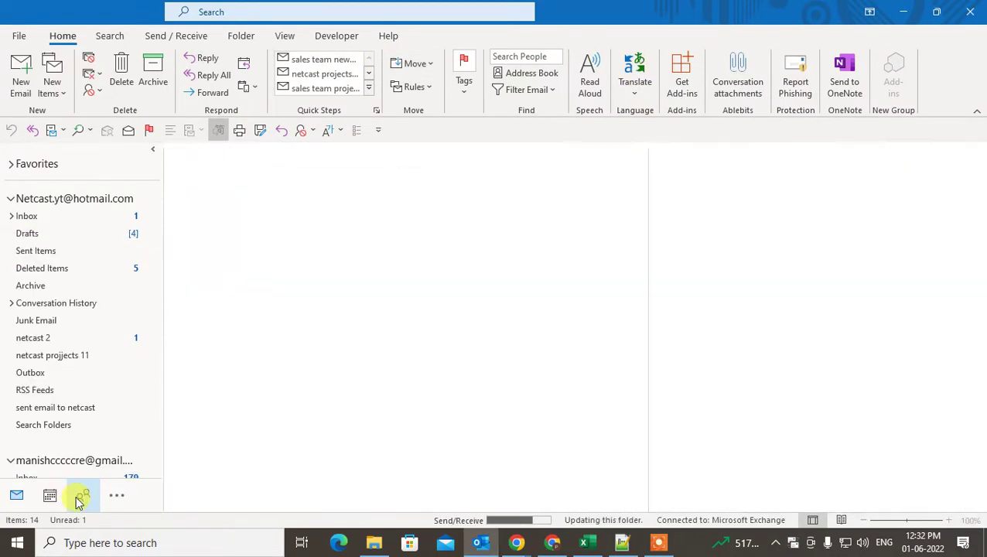
left_click(110, 36)
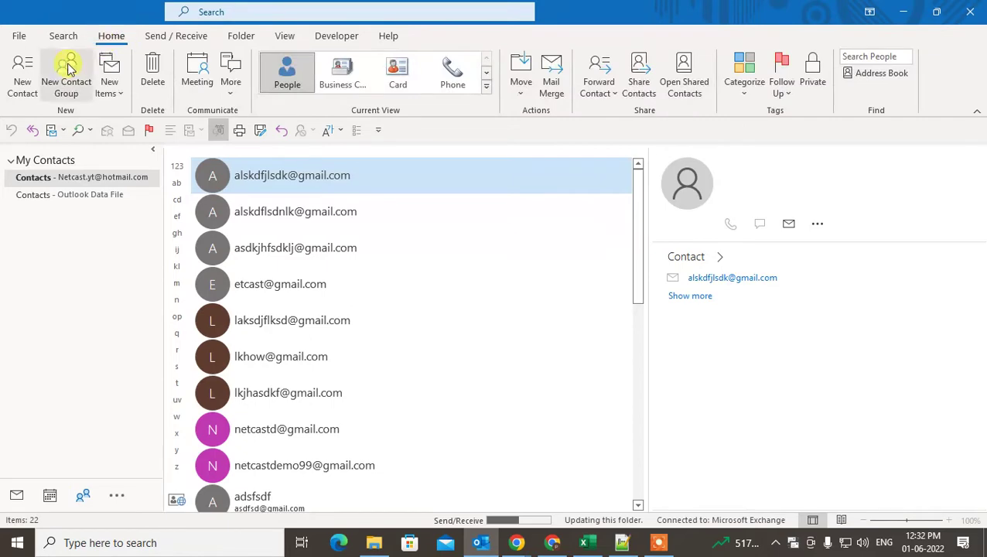
scroll(275, 233, "down", 5)
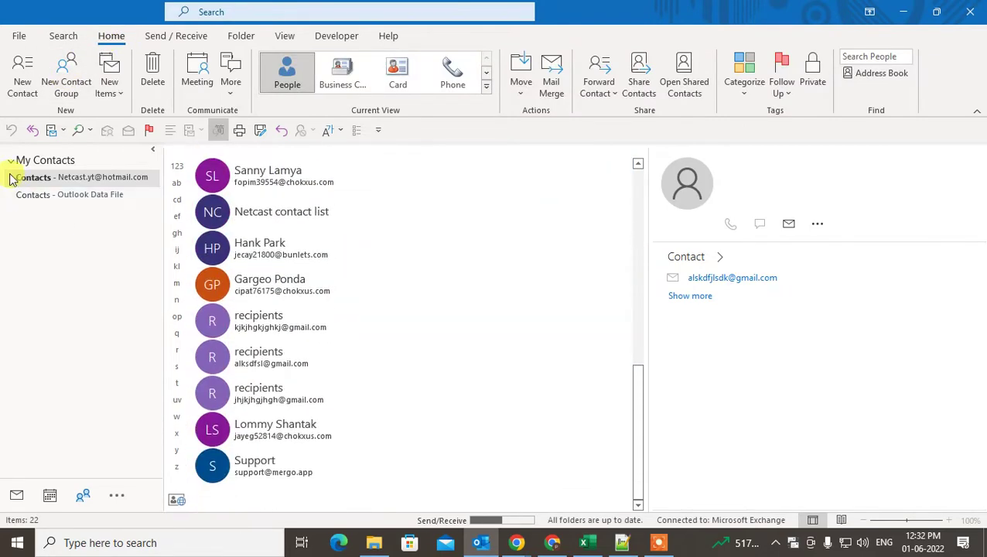
left_click(23, 195)
left_click(118, 178)
scroll(377, 330, "down", 3)
scroll(377, 330, "up", 4)
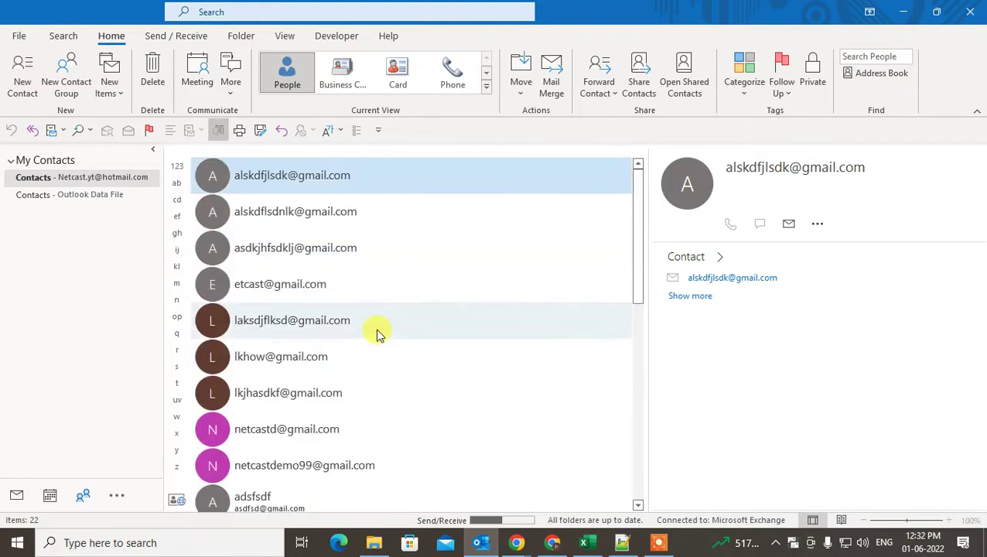
Step: Create a new contact group named 'Netcast digital team' and open its Add Members options
left_click(68, 88)
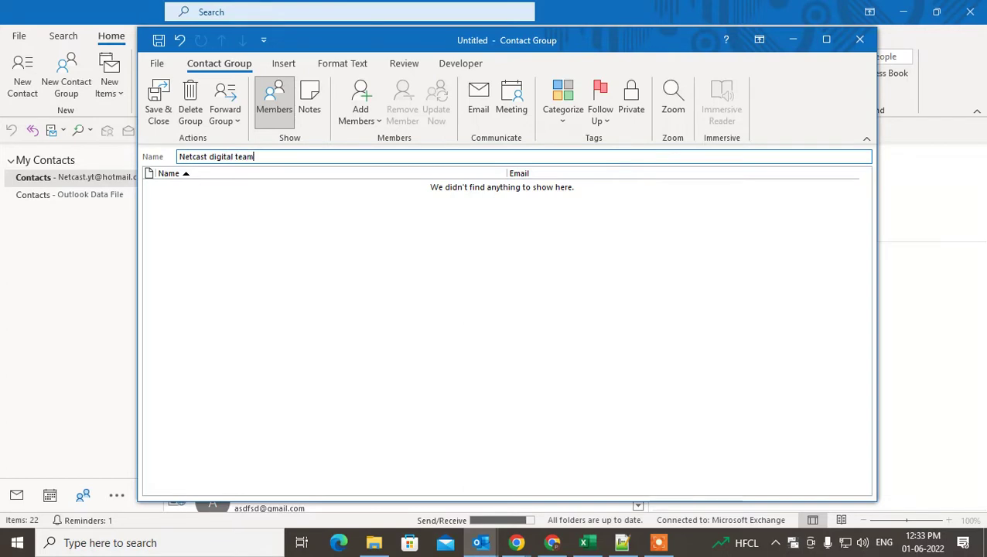
left_click(165, 227)
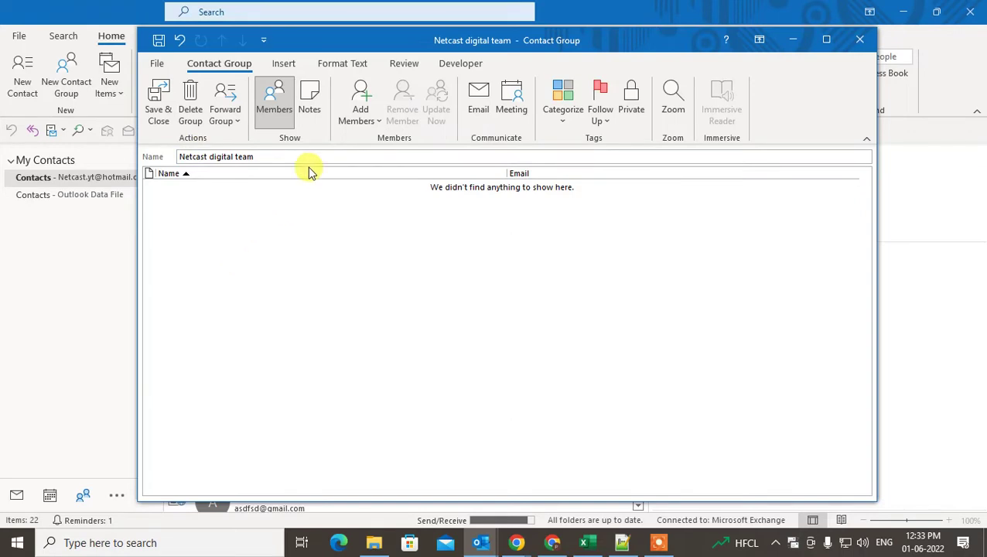
left_click(379, 126)
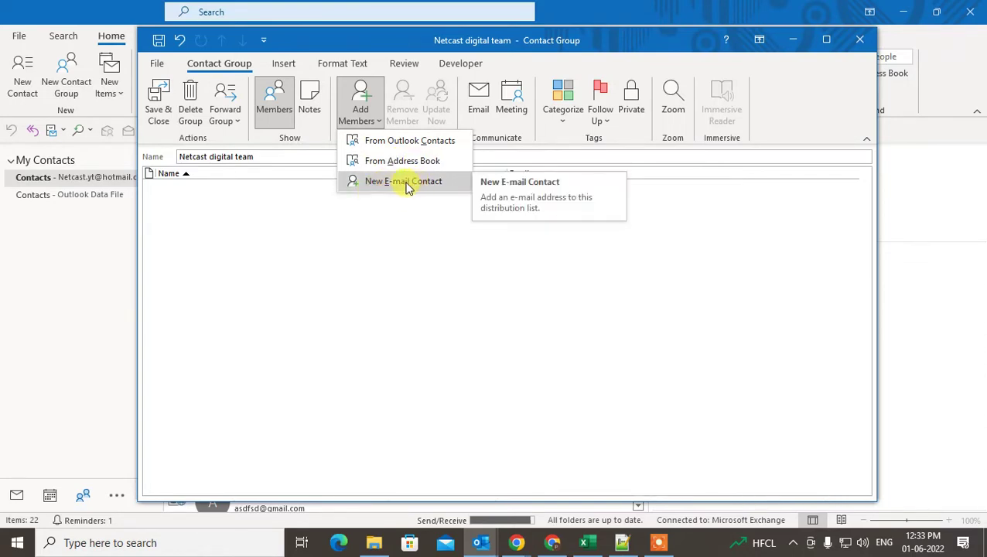
Step: Open the member picker using Add Members > From Outlook Contacts
left_click(370, 99)
left_click(369, 99)
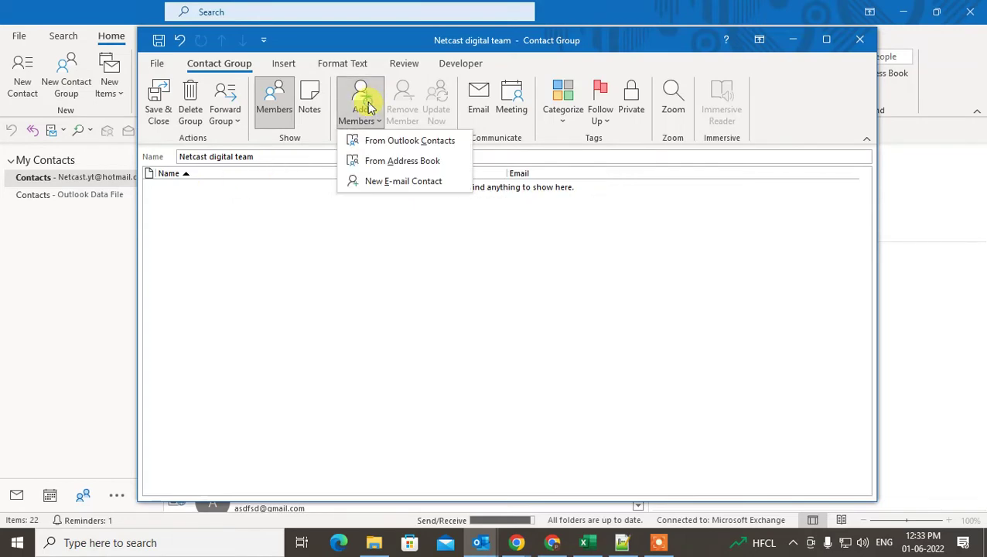
left_click(445, 142)
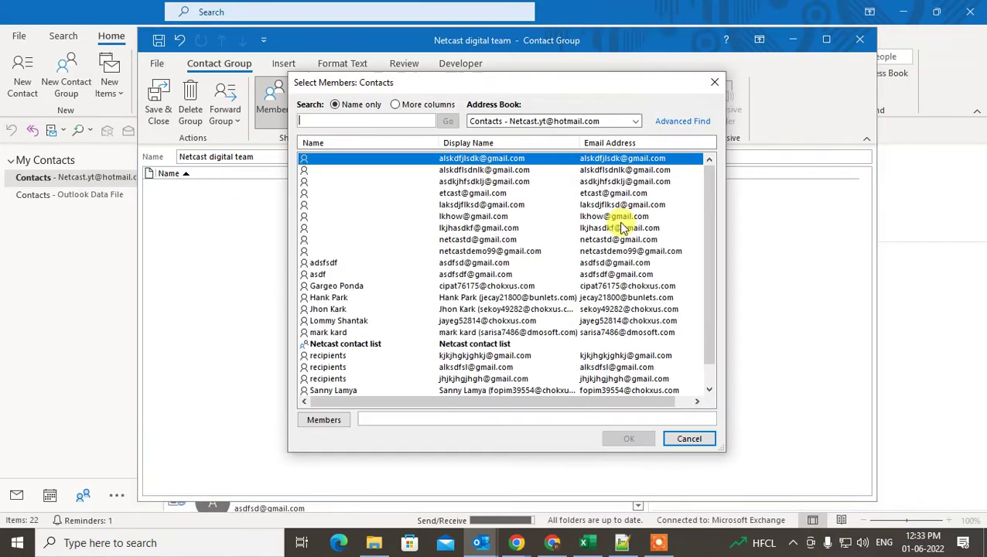
Step: Switch the picker's address book to the second account's Contacts and select a contact
left_click(512, 124)
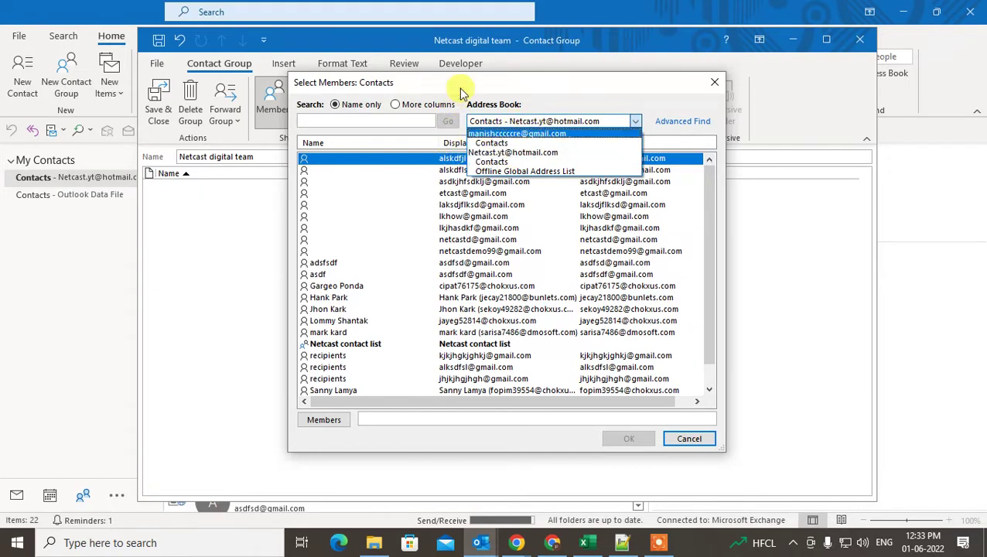
left_click(462, 91)
left_click(633, 122)
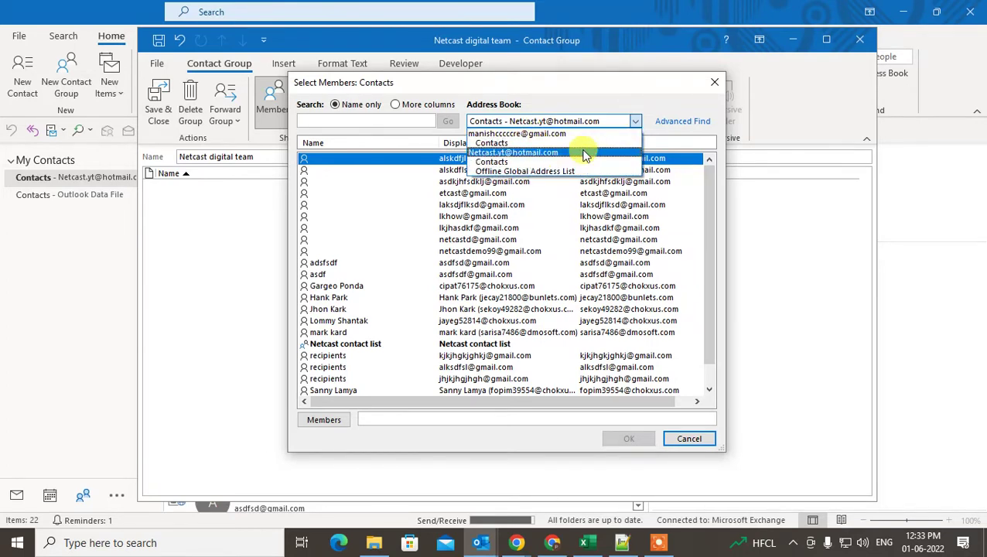
left_click(561, 133)
left_click(535, 124)
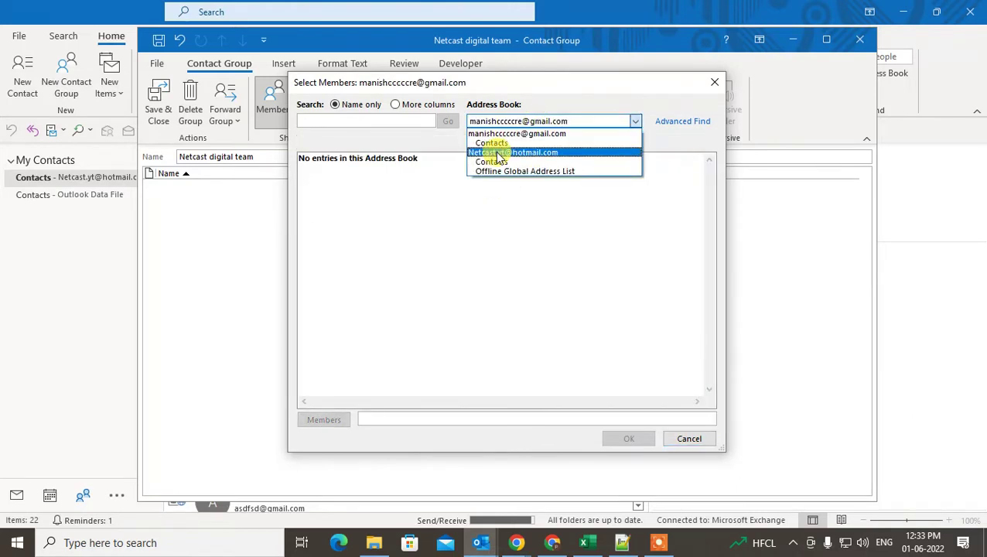
left_click(544, 153)
left_click(544, 124)
left_click(541, 152)
left_click(539, 121)
left_click(525, 142)
left_click(455, 227)
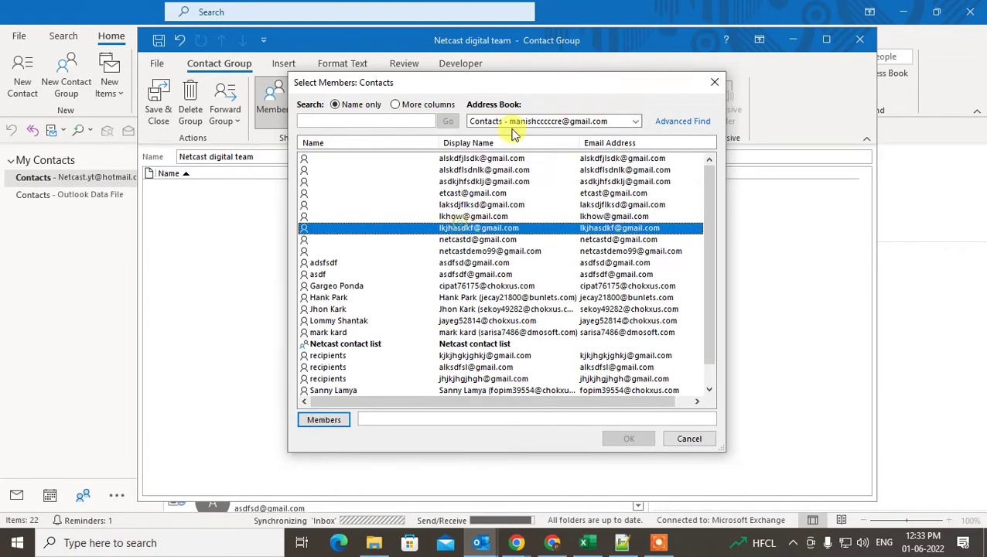
Step: Try multi-selecting the first, third, eighth and another contact, then narrow to one
scroll(437, 254, "down", 1)
scroll(437, 254, "up", 1)
left_click(325, 284)
left_click(324, 251)
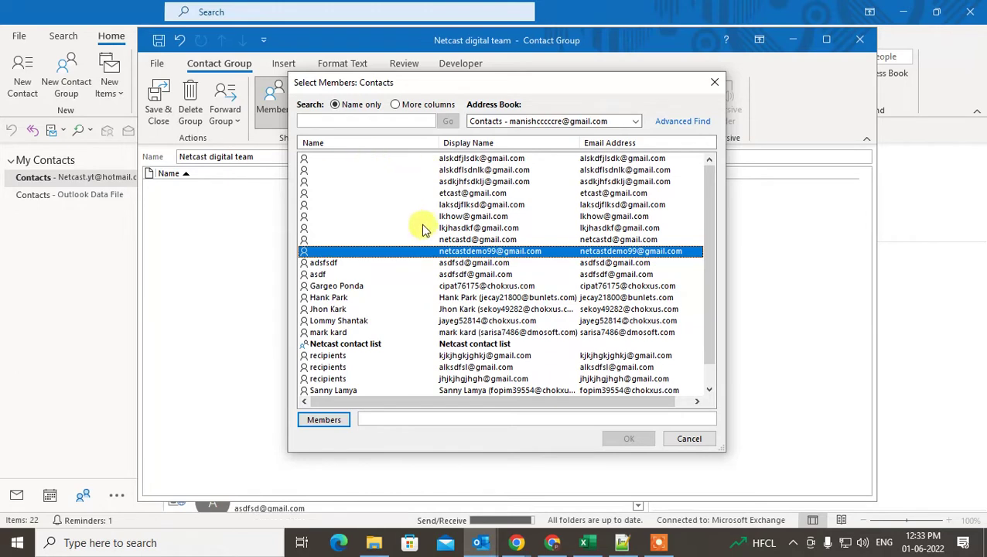
left_click(362, 158, "ctrl")
left_click(378, 181, "ctrl")
left_click(372, 239, "ctrl")
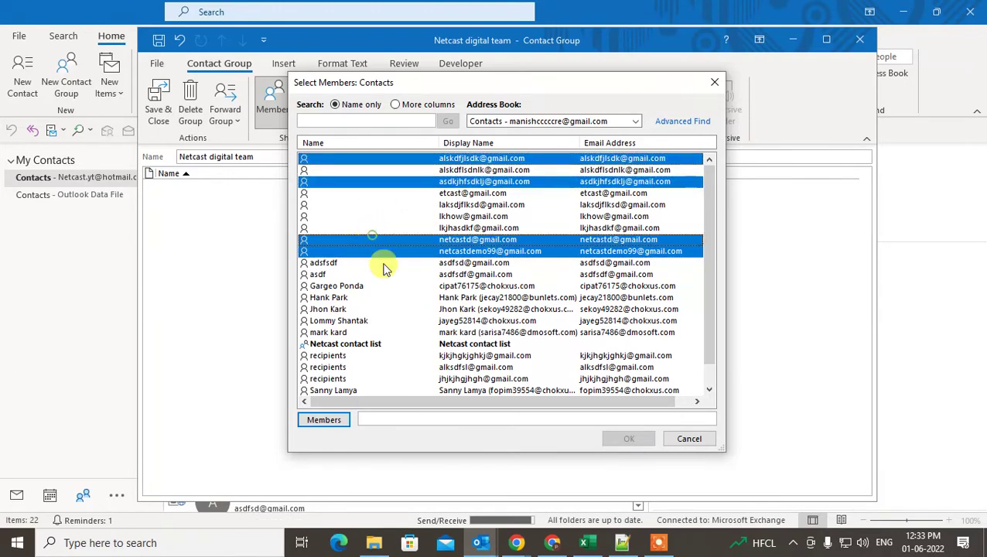
left_click(382, 309, "ctrl")
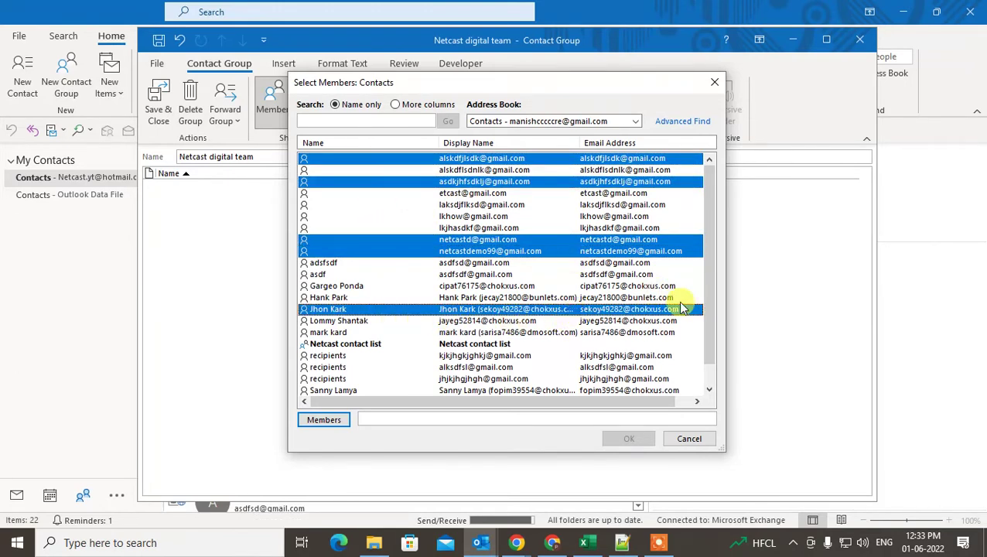
left_click(548, 253)
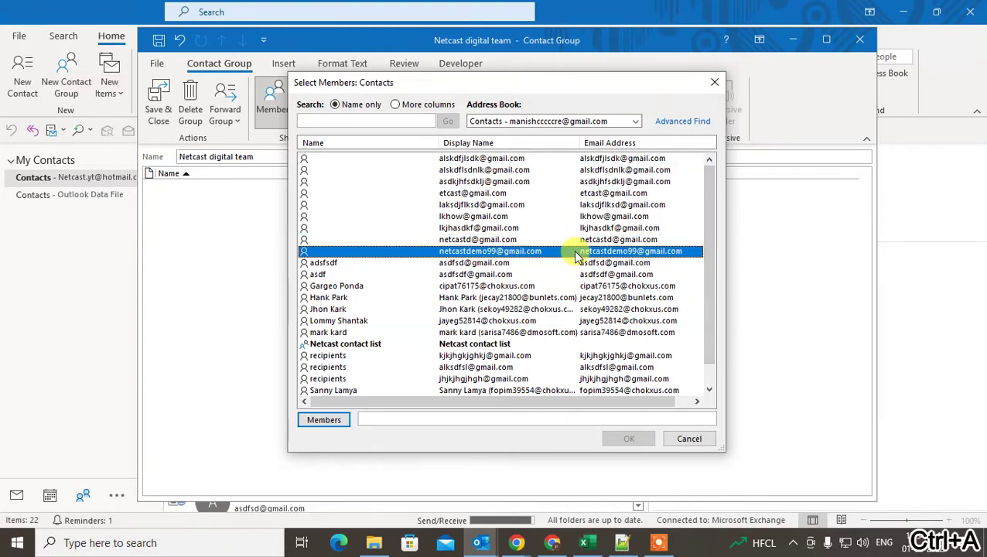
Step: Try another contact selection, including the Netcast contact list group, then narrow to one
left_click(375, 179)
left_click(361, 161)
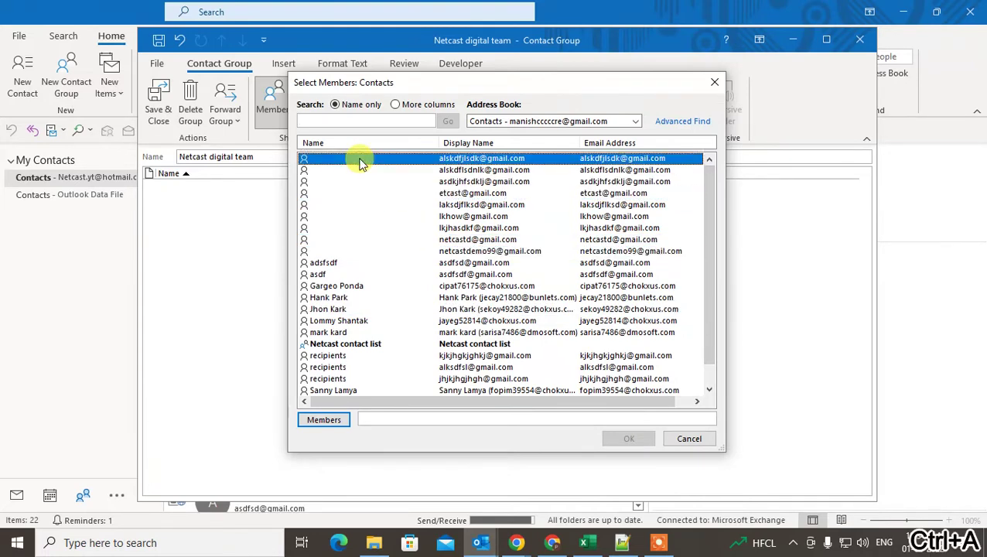
left_click(418, 181, "ctrl")
left_click(422, 227, "ctrl")
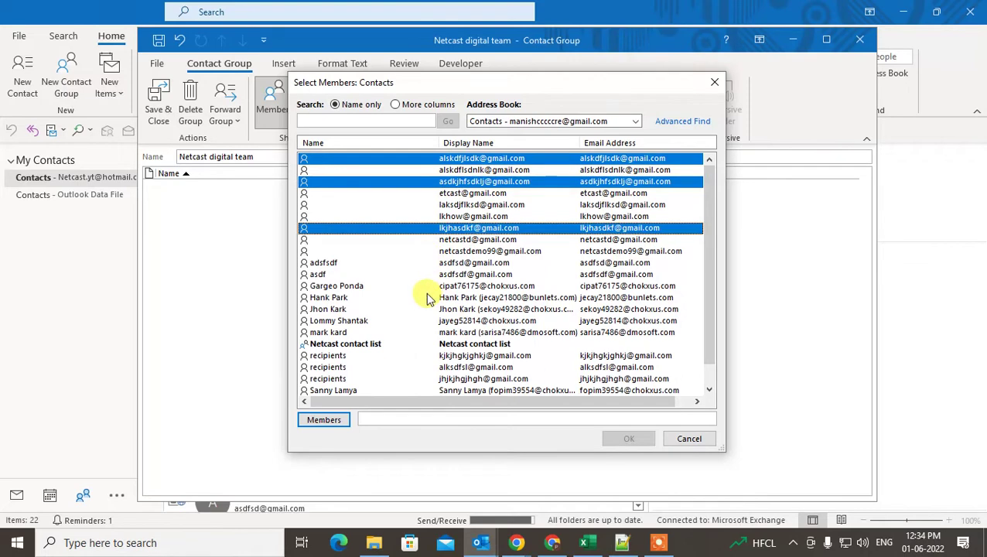
left_click(422, 297, "ctrl")
left_click(396, 345, "ctrl")
left_click(390, 160)
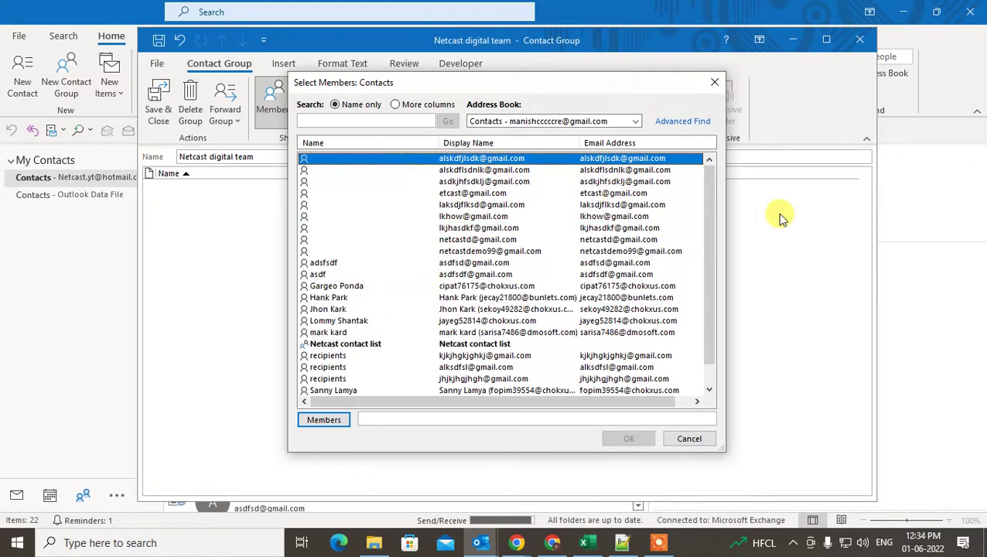
key("shift+Down")
key("shift+Down")
key("shift+Down")
key("shift+Down")
key("shift+Down")
key("shift+Down")
key("shift+Down")
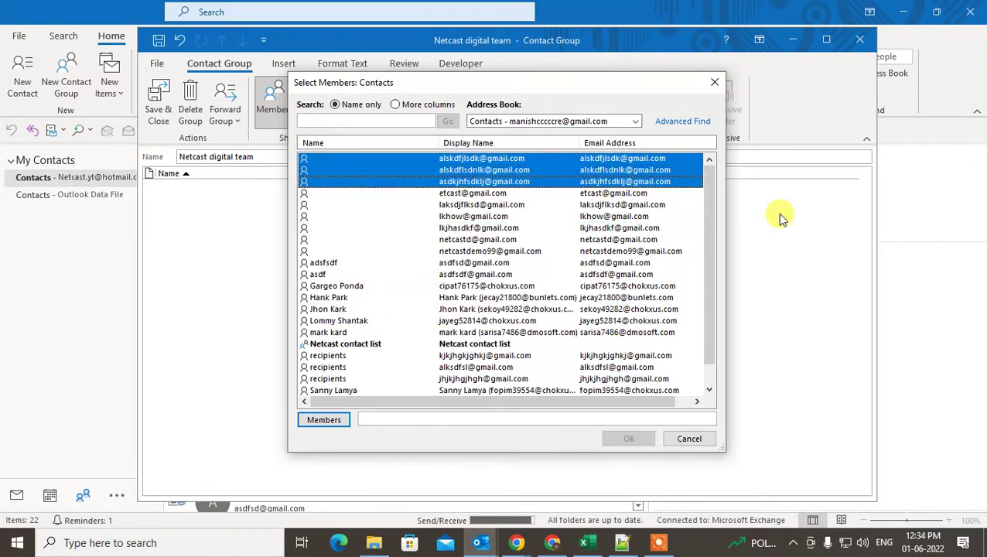
key("shift+Down")
key("shift+Down")
key("shift+Down")
key("shift+Down")
key("shift+Down")
key("shift+Down")
key("shift+Down")
key("shift+Down")
key("shift+Down")
key("shift+Down")
key("shift+Down")
key("shift+Down")
key("shift+Down")
key("shift+Down")
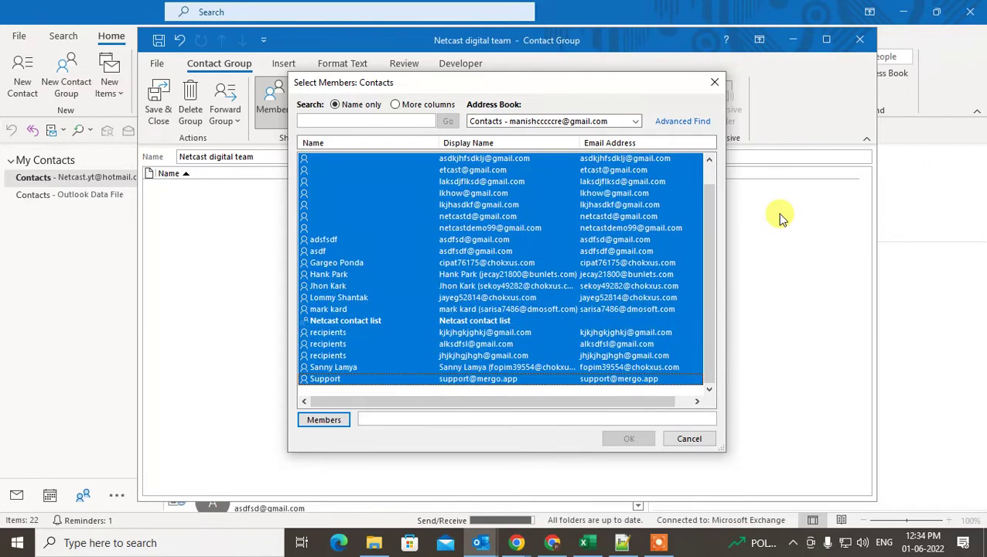
left_click(454, 269)
Step: Pick five contacts, move them into Members and confirm with OK
scroll(480, 248, "up", 1)
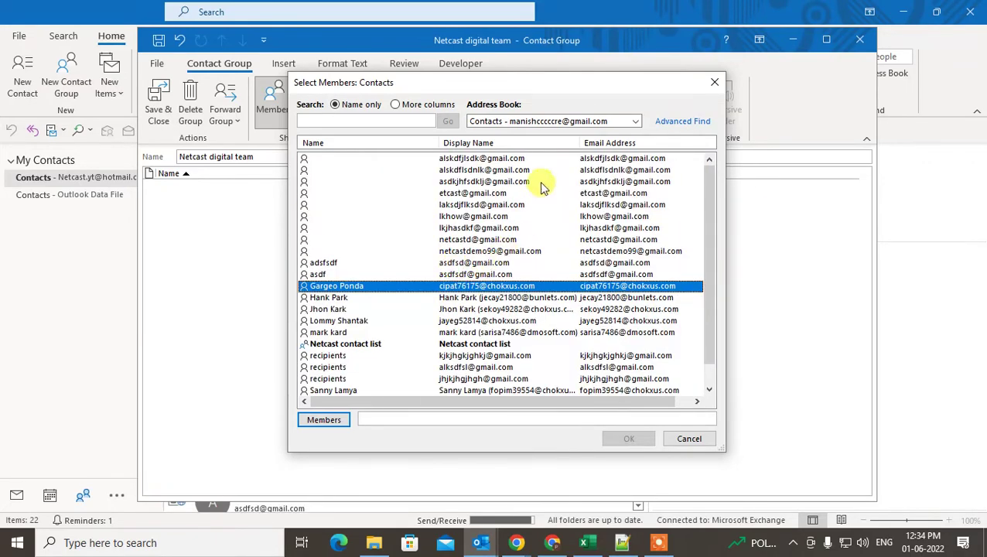
left_click(466, 181)
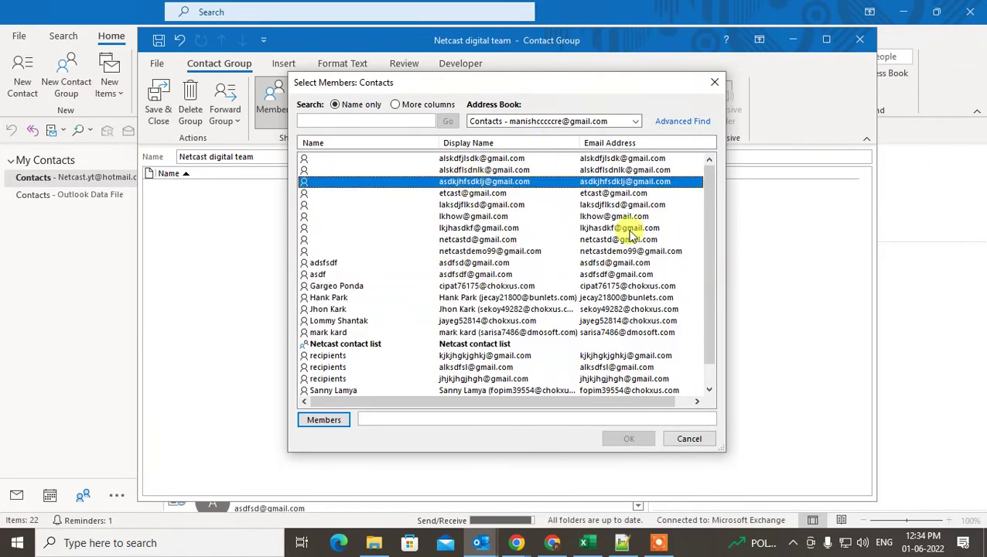
left_click(476, 251, "ctrl")
left_click(495, 297, "ctrl")
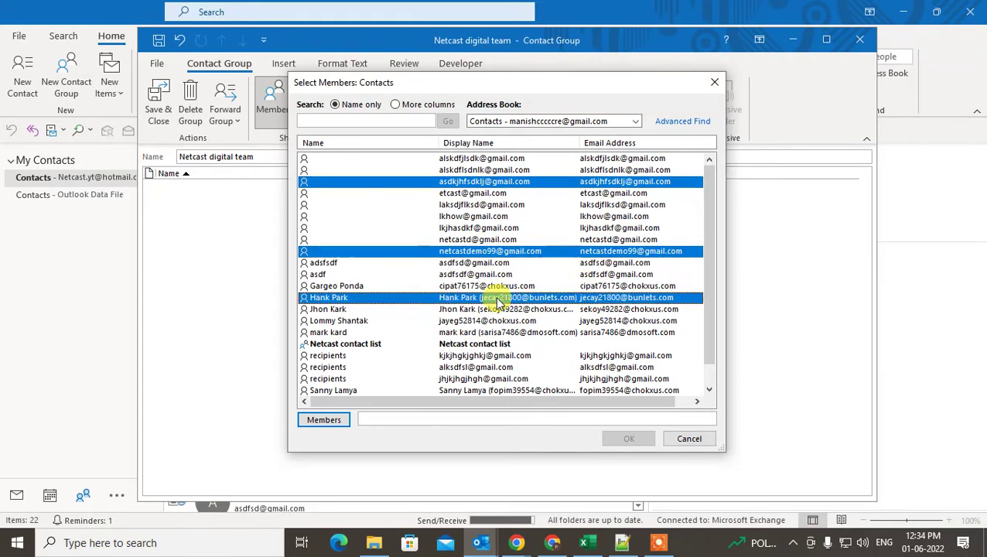
left_click(510, 356, "ctrl")
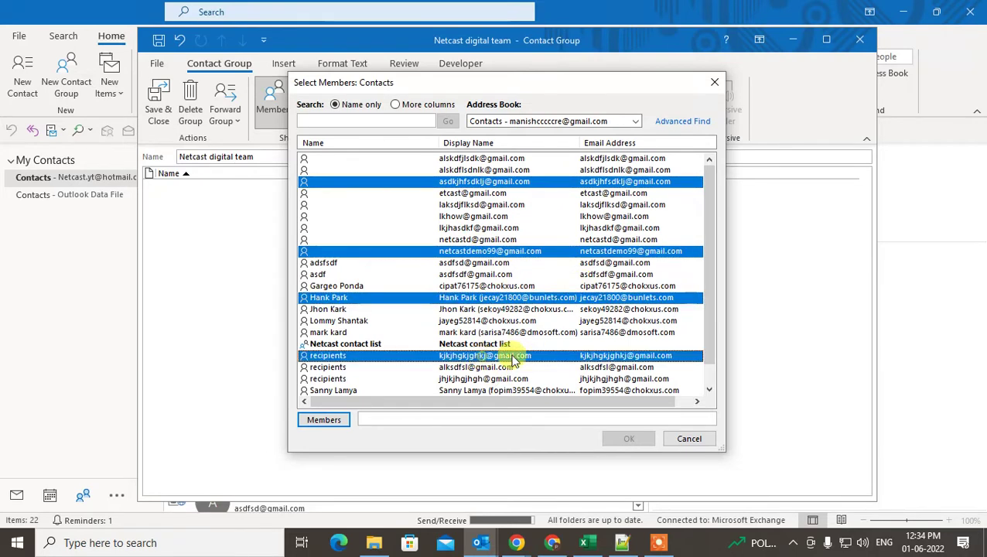
left_click(474, 216, "ctrl")
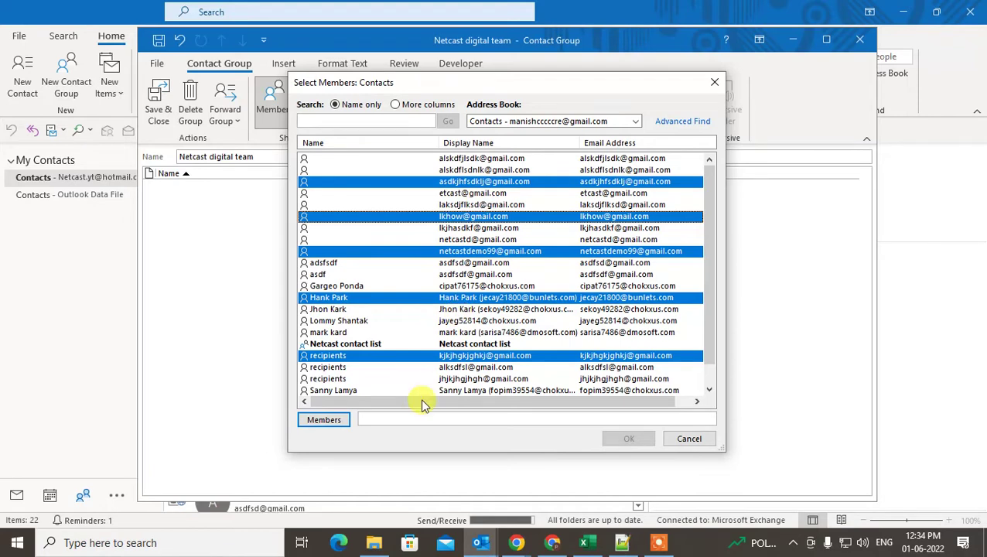
left_click(324, 419)
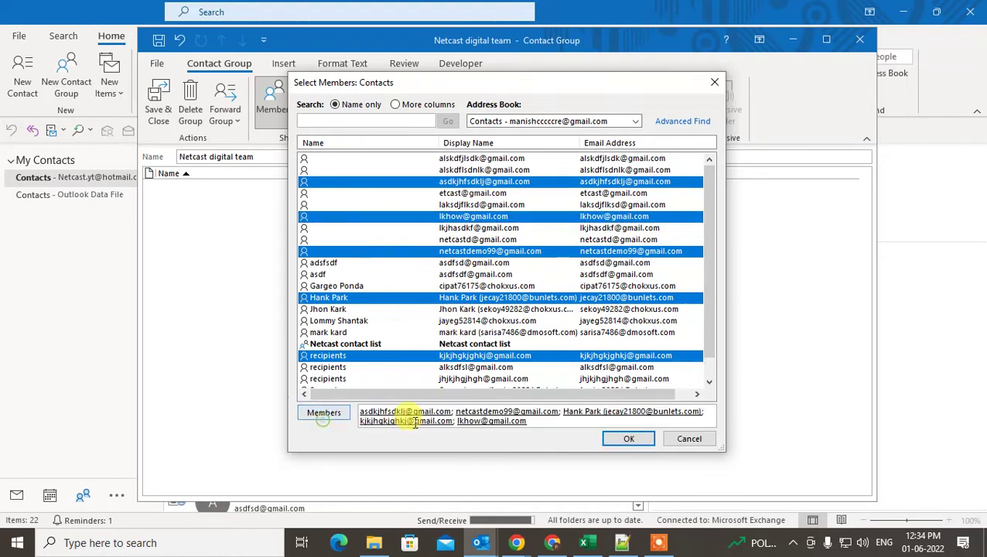
left_click(629, 440)
Step: Review the five members now listed in the Netcast digital team group
left_click(204, 185)
left_click(207, 198)
left_click(209, 209)
left_click(208, 220)
left_click(205, 231)
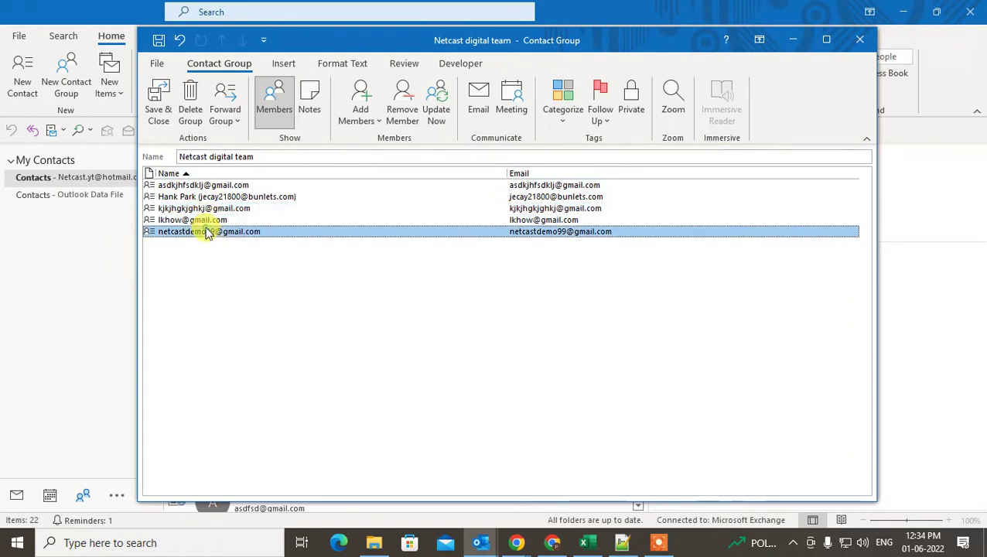
left_click(195, 197)
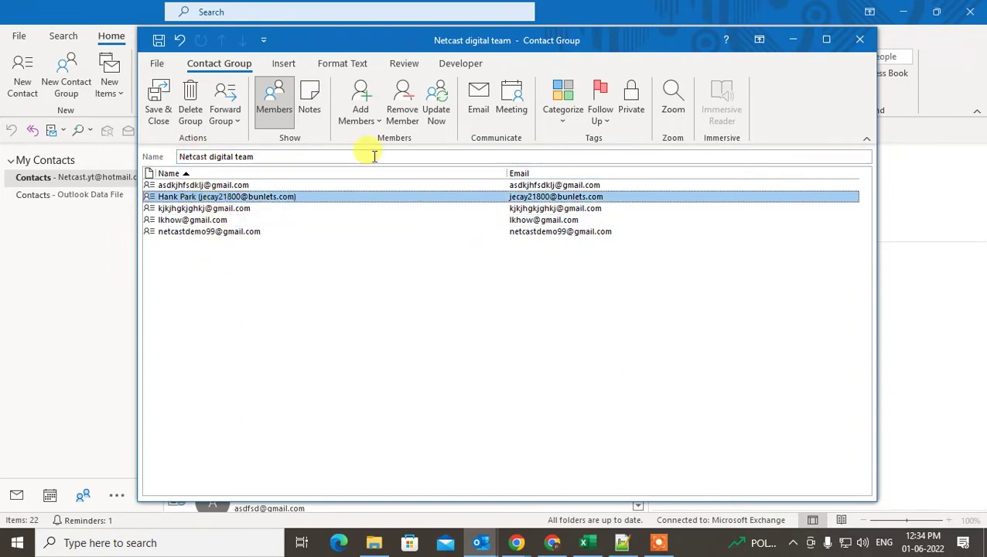
left_click_drag(385, 37, 349, 37)
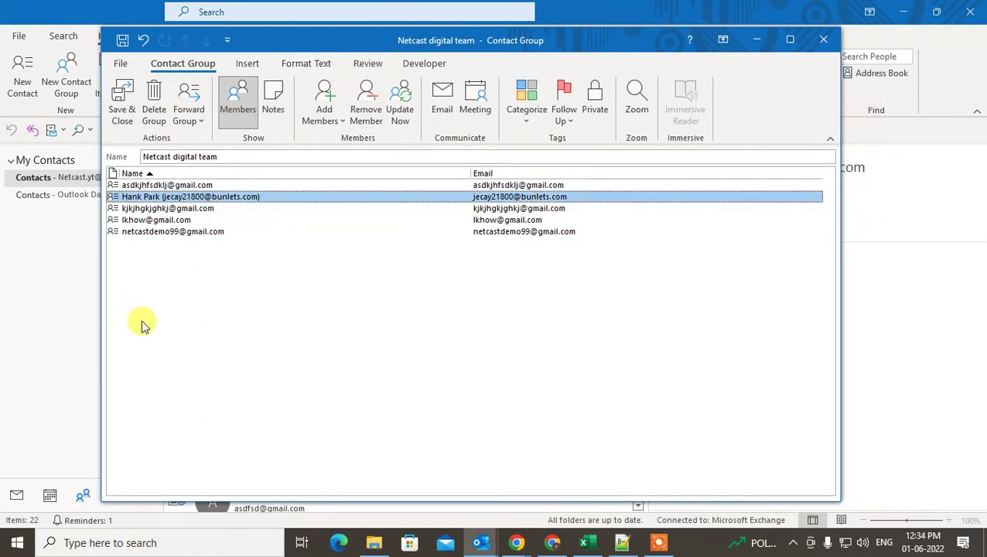
left_click(179, 221)
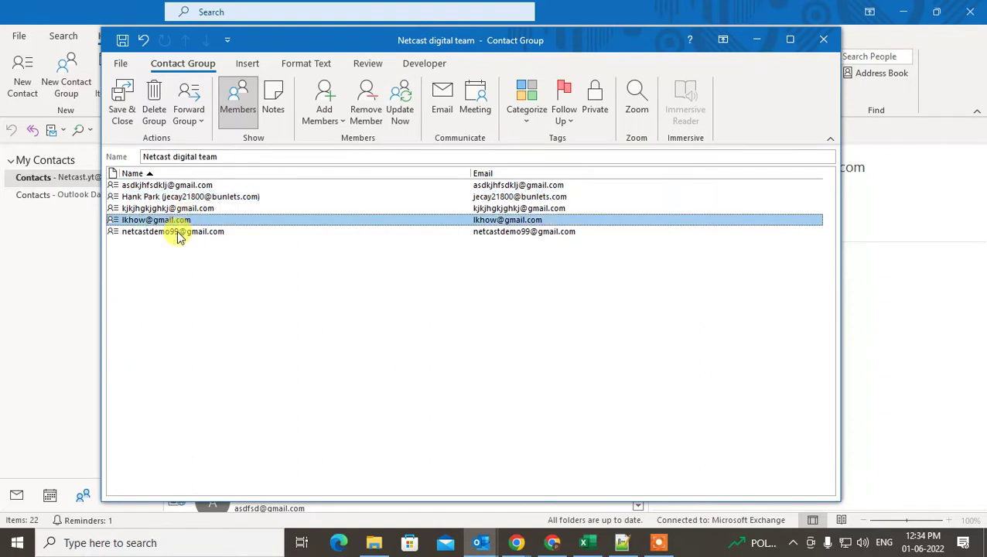
left_click(178, 234)
left_click(142, 209)
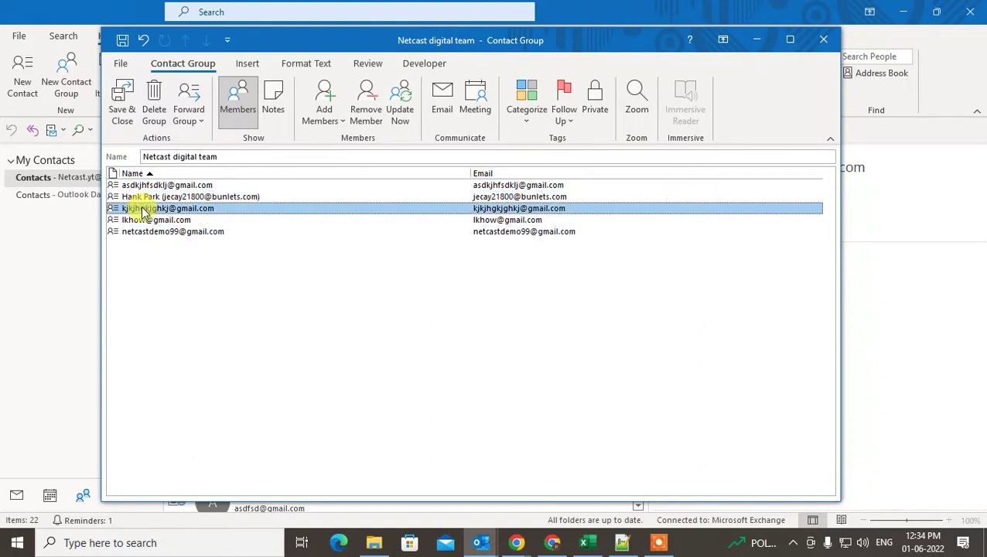
Step: Remove one member, leaving four, and reopen Add Members > From Outlook Contacts
left_click(172, 195)
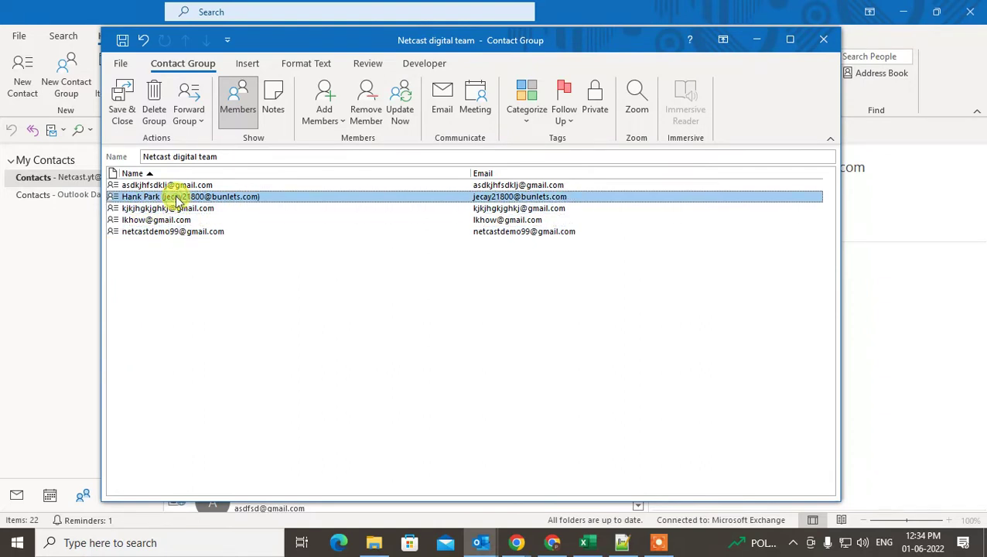
left_click(368, 112)
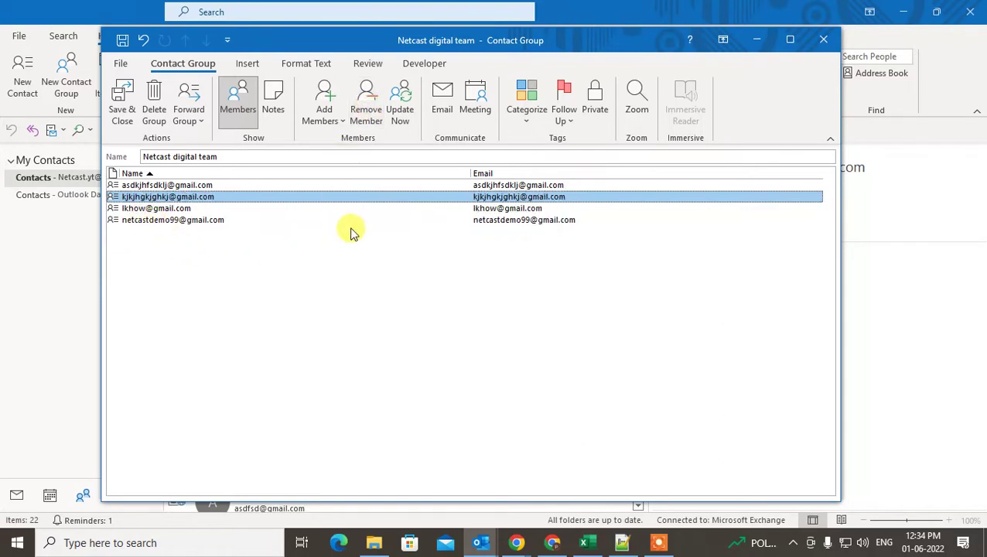
left_click(330, 123)
left_click(364, 143)
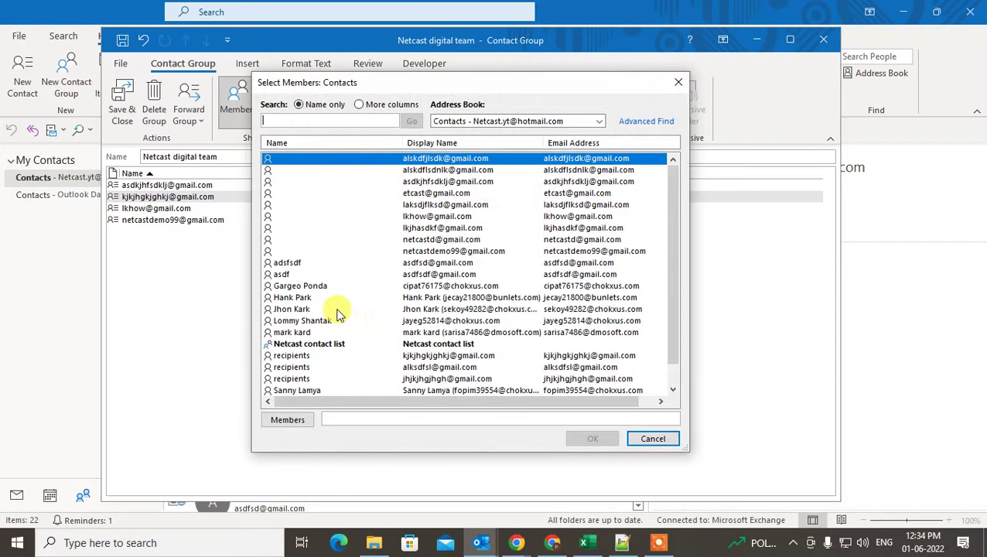
Step: Add one more contact from Select Members, bringing the group back to five members
double_click(338, 310)
left_click(593, 439)
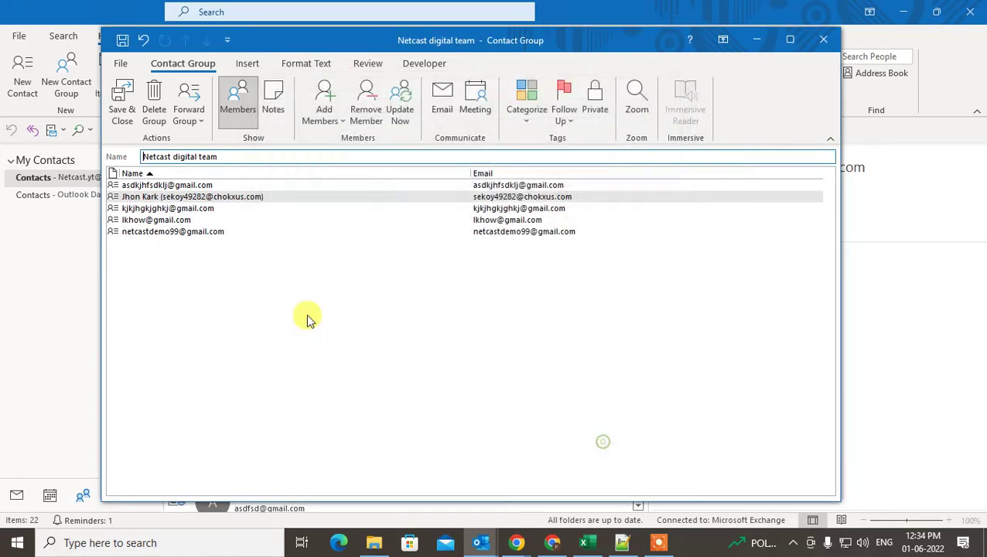
left_click(338, 122)
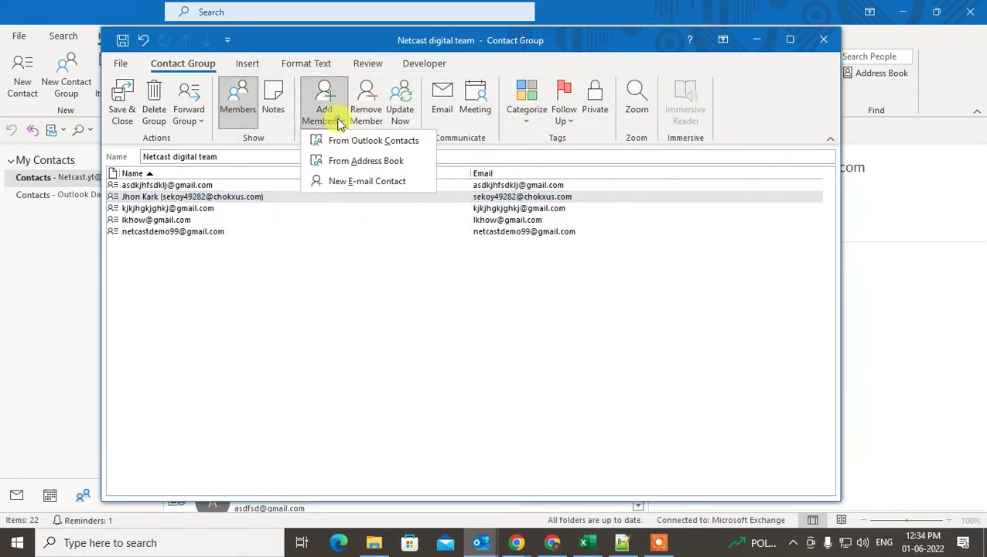
left_click(386, 299)
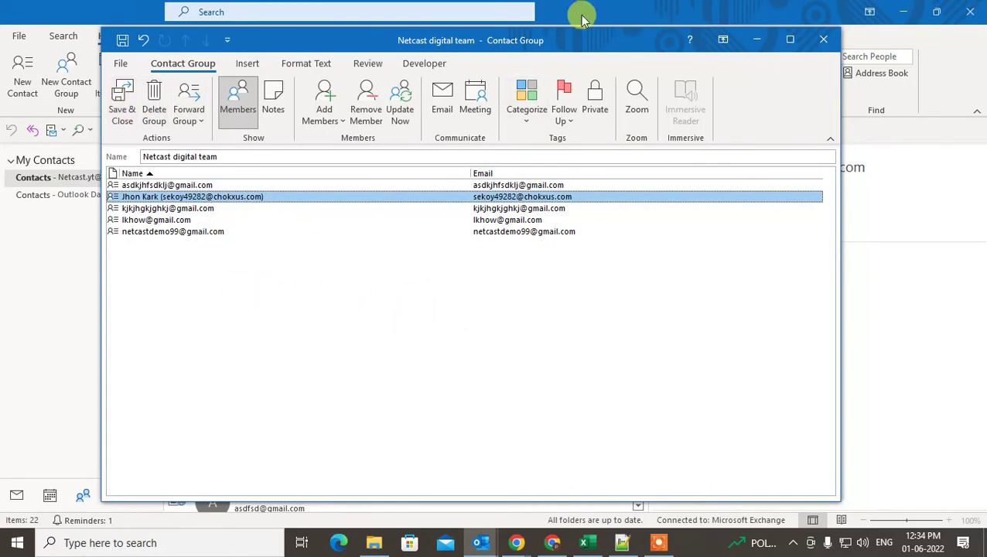
left_click_drag(557, 35, 663, 50)
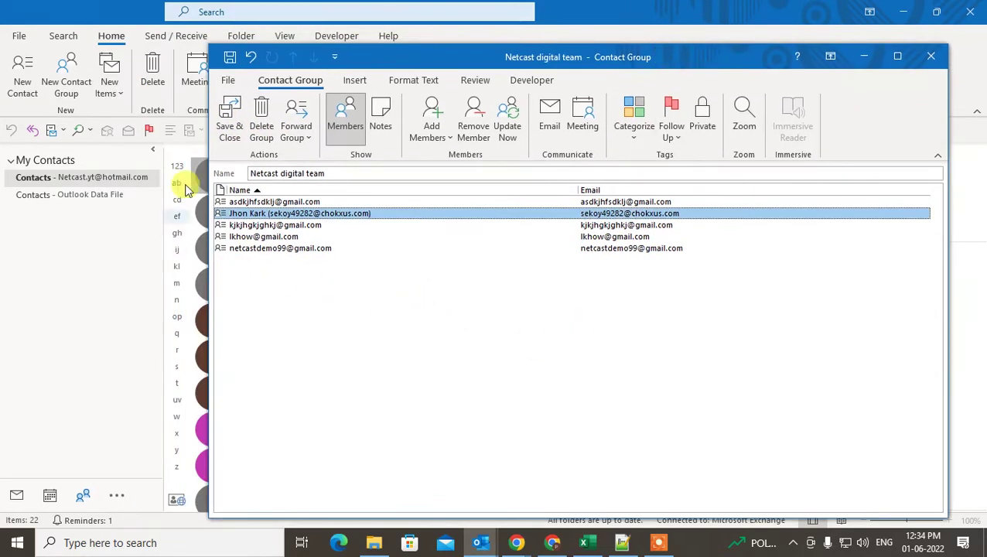
Step: Save and close the group, dismissing the overdue reminder
left_click(227, 112)
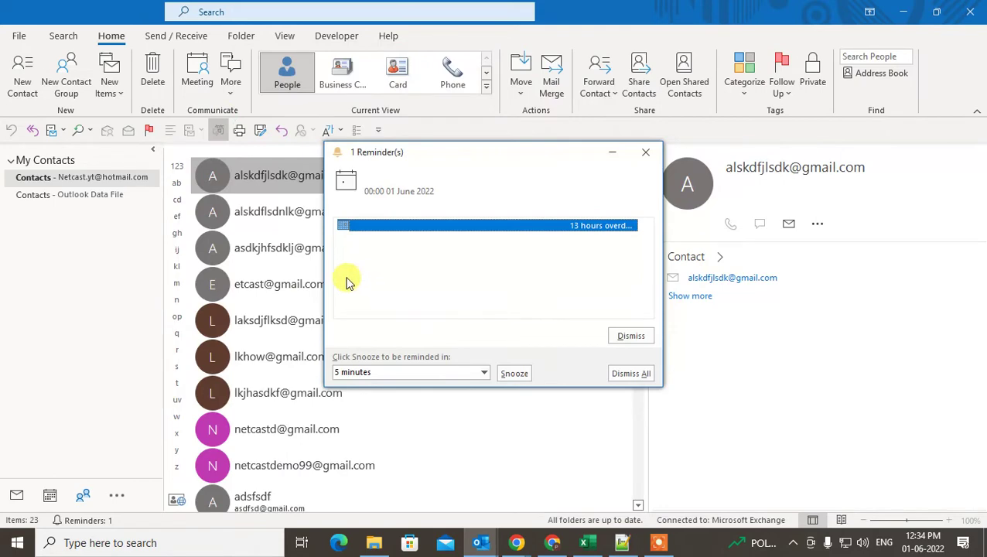
left_click(631, 374)
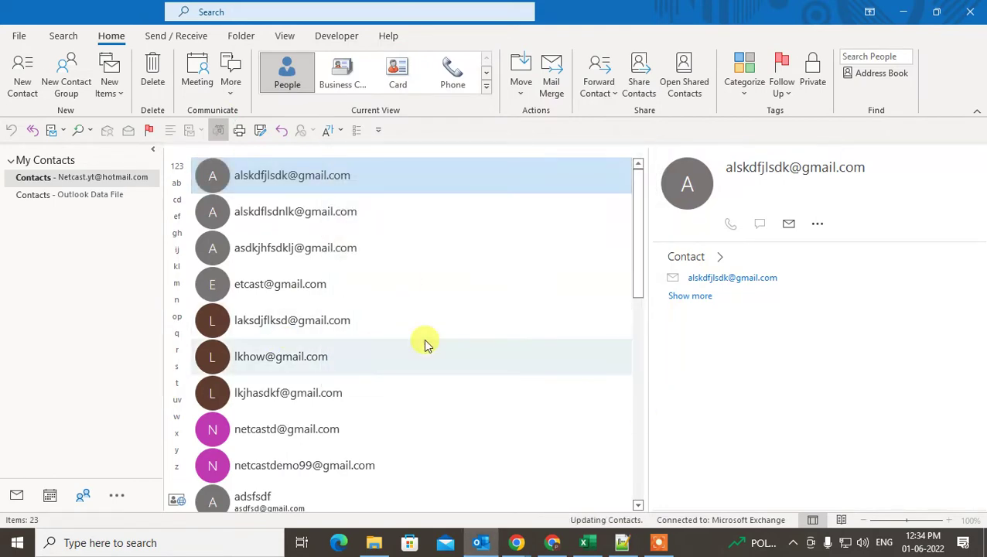
scroll(425, 344, "down", 5)
scroll(425, 344, "up", 3)
scroll(425, 344, "up", 2)
left_click_drag(639, 201, 640, 431)
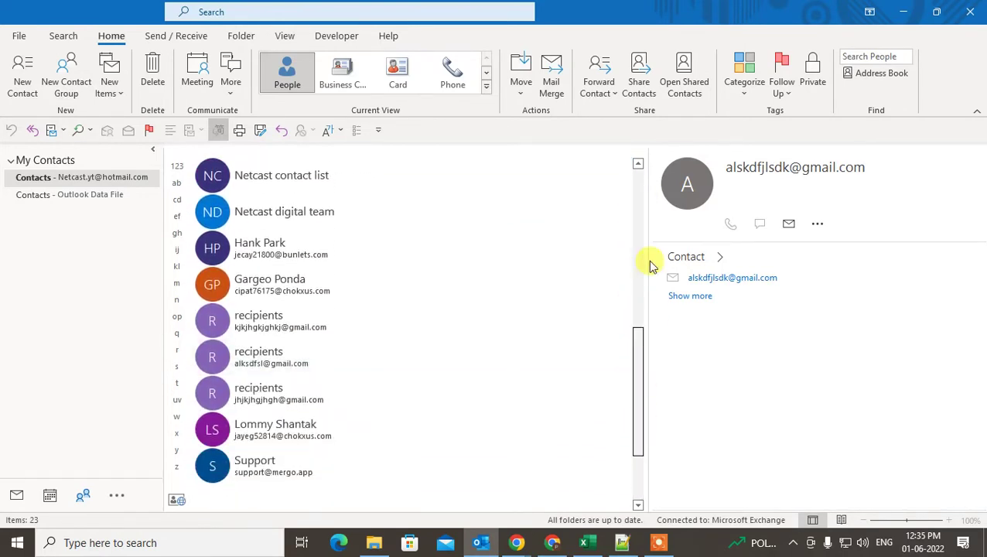
Step: Browse the contacts folders to find the new group among the 23 items
left_click(97, 194)
left_click(68, 177)
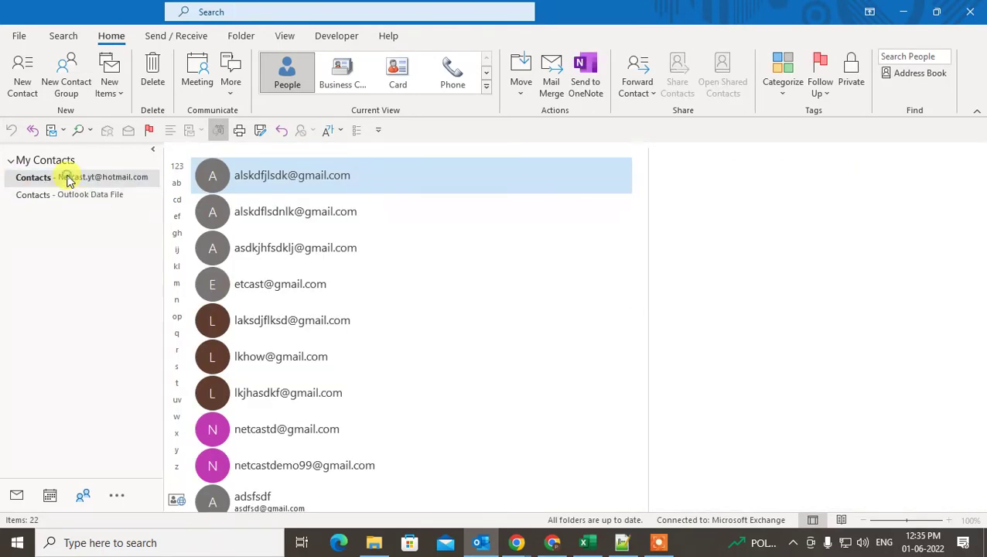
scroll(398, 291, "down", 3)
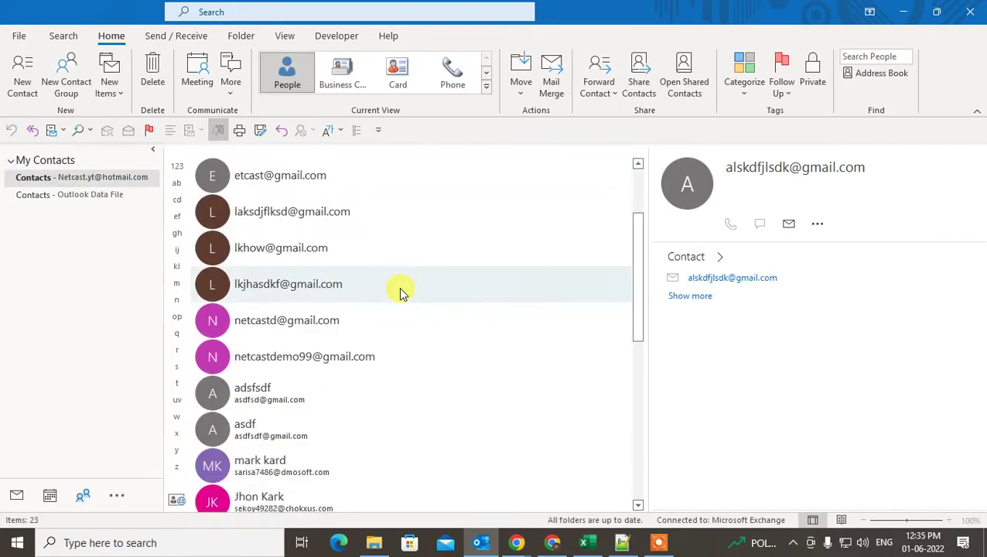
scroll(400, 292, "down", 9)
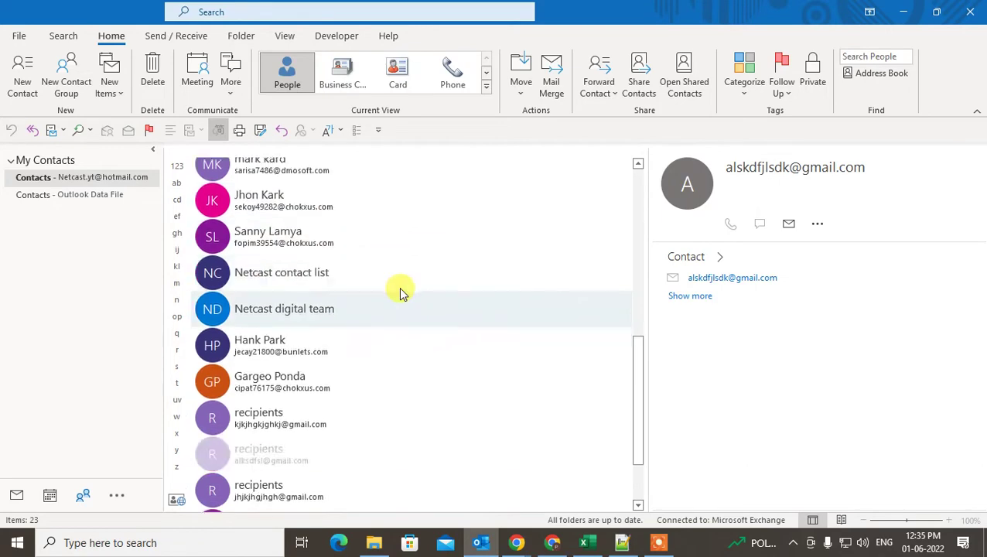
scroll(400, 292, "down", 2)
scroll(489, 308, "up", 5)
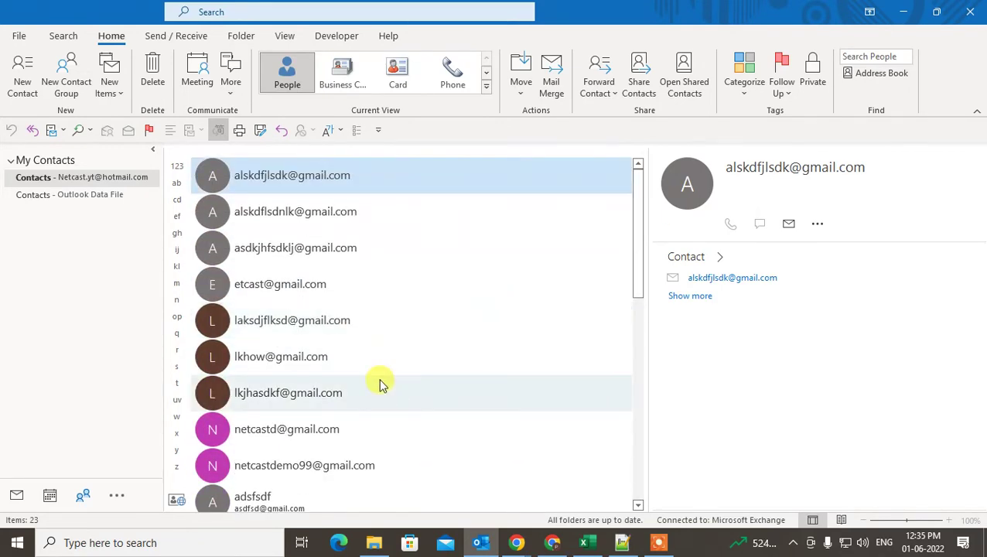
scroll(379, 384, "down", 4)
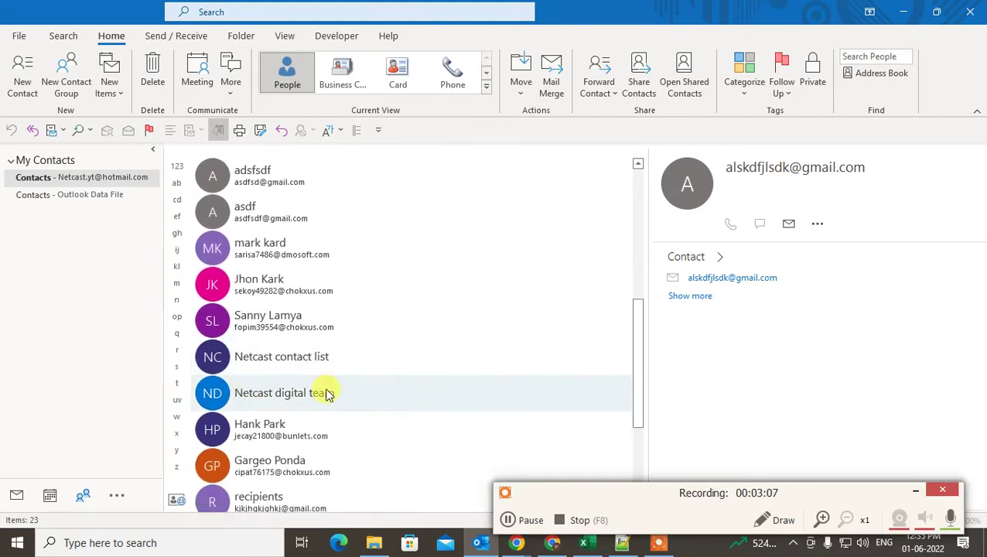
Step: Reopen and close the Netcast digital team group, then select it in the contacts list
double_click(259, 395)
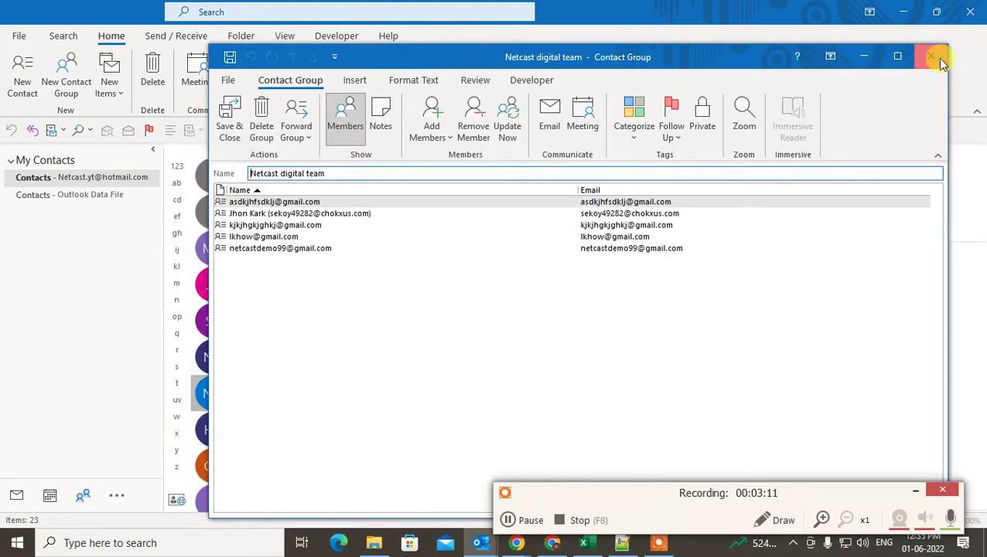
left_click(934, 58)
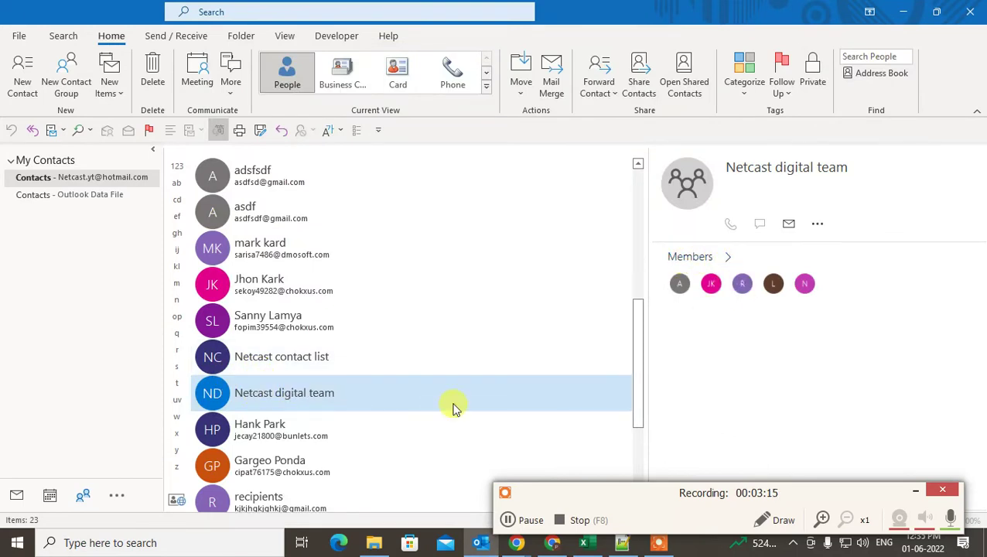
scroll(325, 317, "up", 3)
left_click(284, 300)
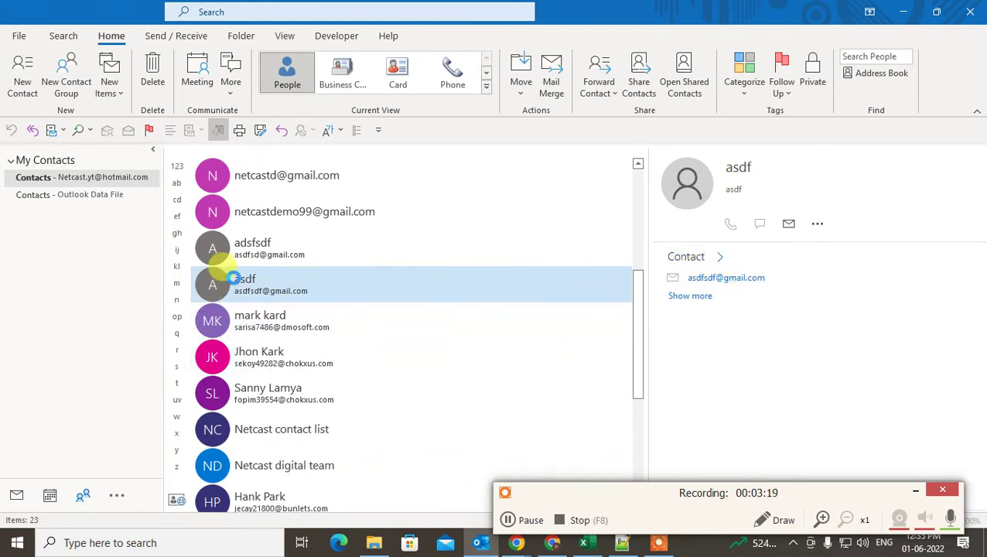
scroll(236, 284, "up", 3)
scroll(391, 318, "down", 4)
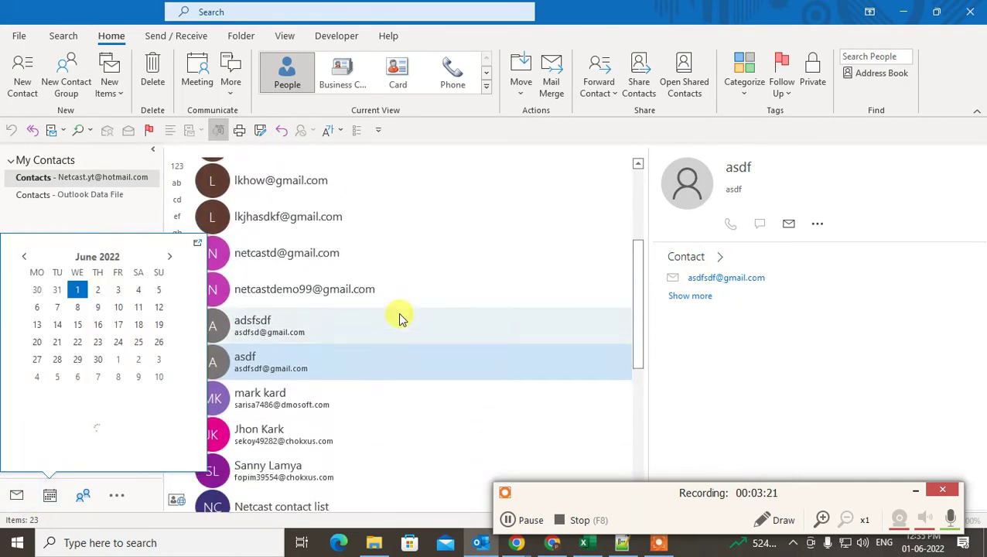
scroll(541, 369, "down", 2)
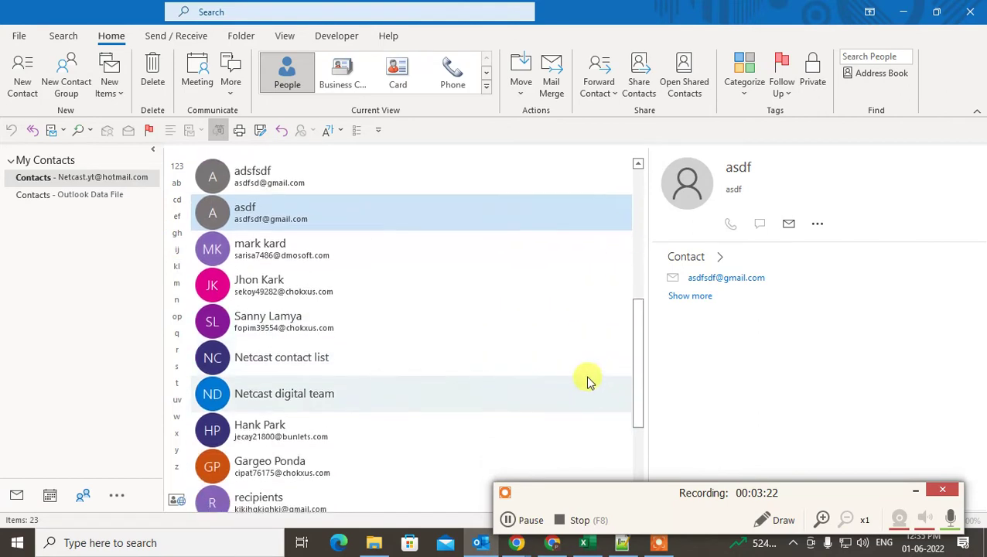
left_click(318, 398)
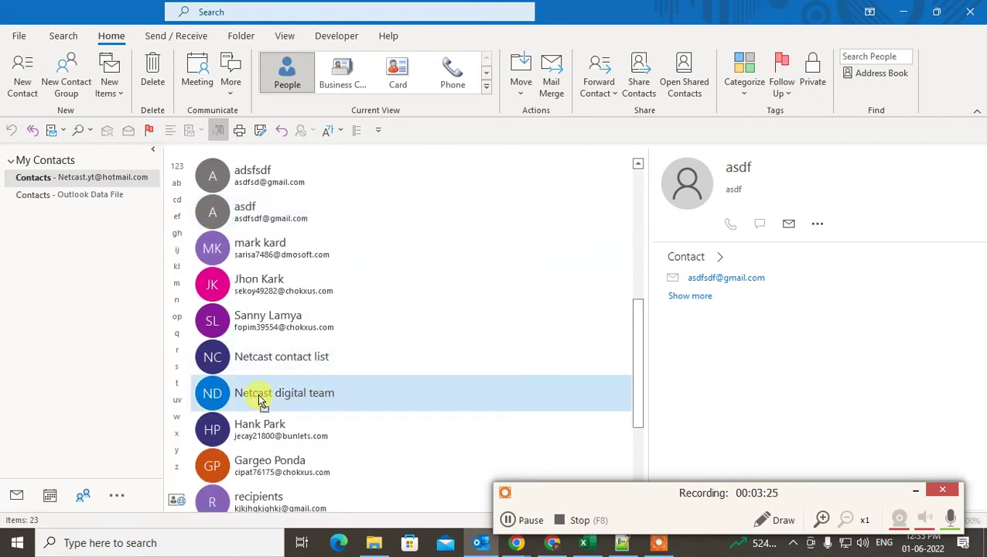
Step: Start a new email and delete the prefilled Netcast digital team recipient
left_click(17, 502)
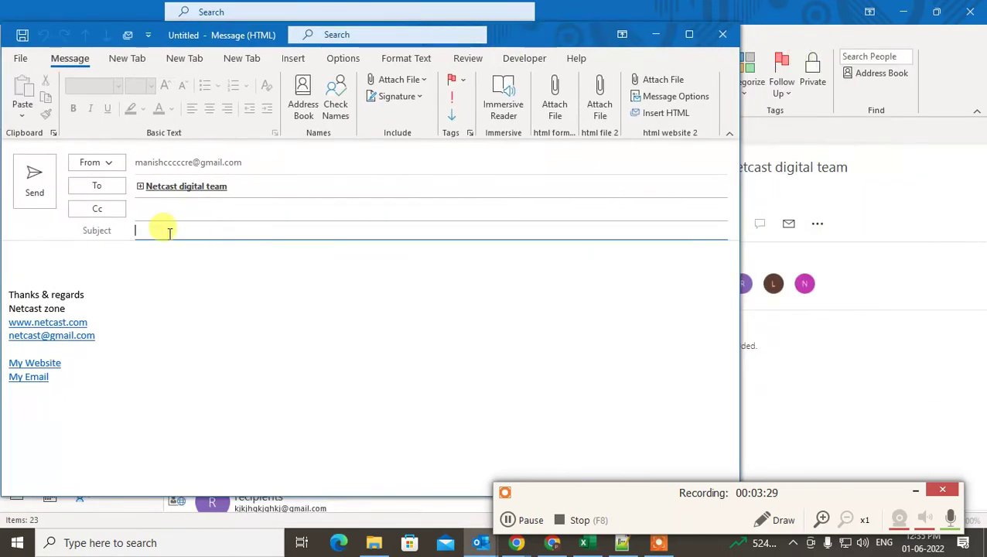
left_click_drag(510, 29, 708, 34)
left_click(469, 189)
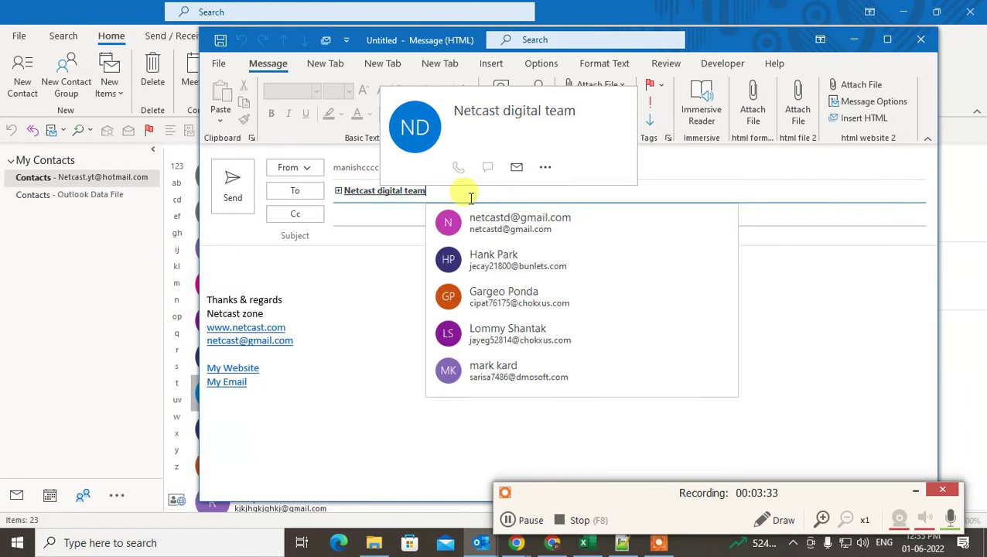
key("BackSpace")
key("BackSpace")
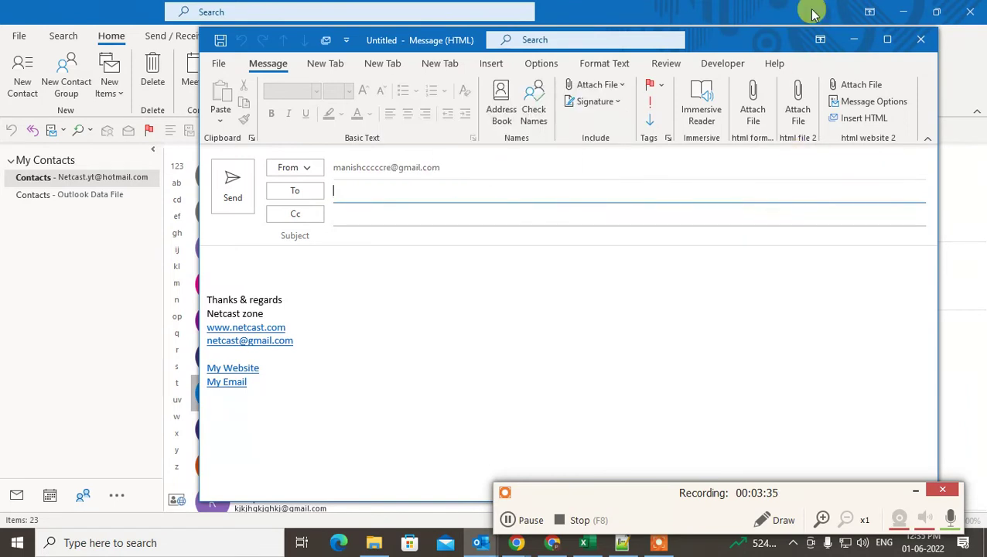
left_click_drag(756, 35, 663, 31)
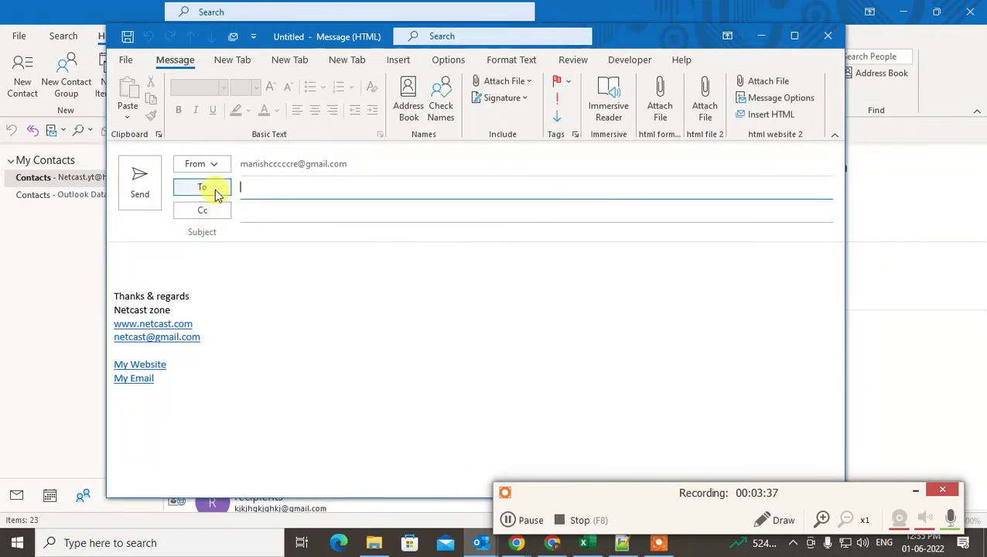
left_click(256, 186)
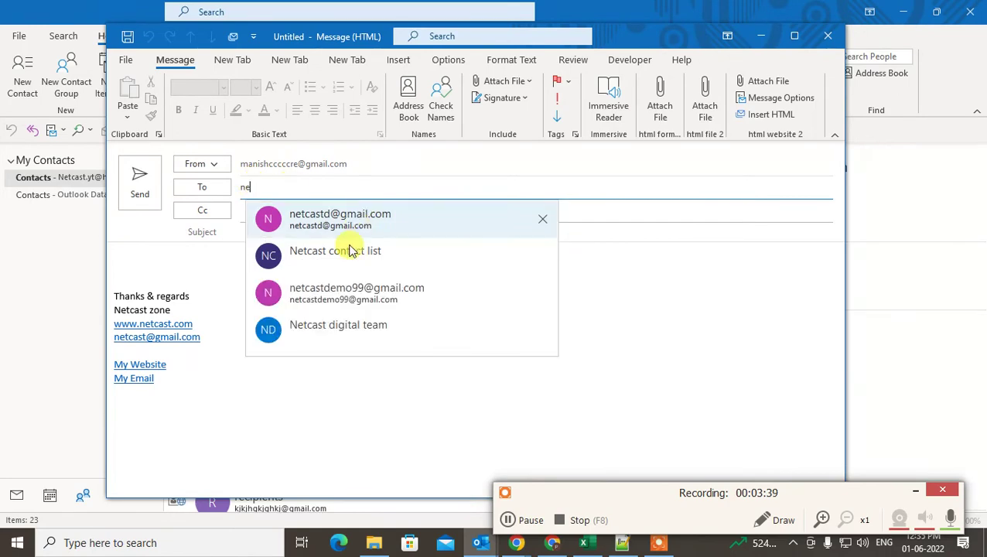
key("Escape")
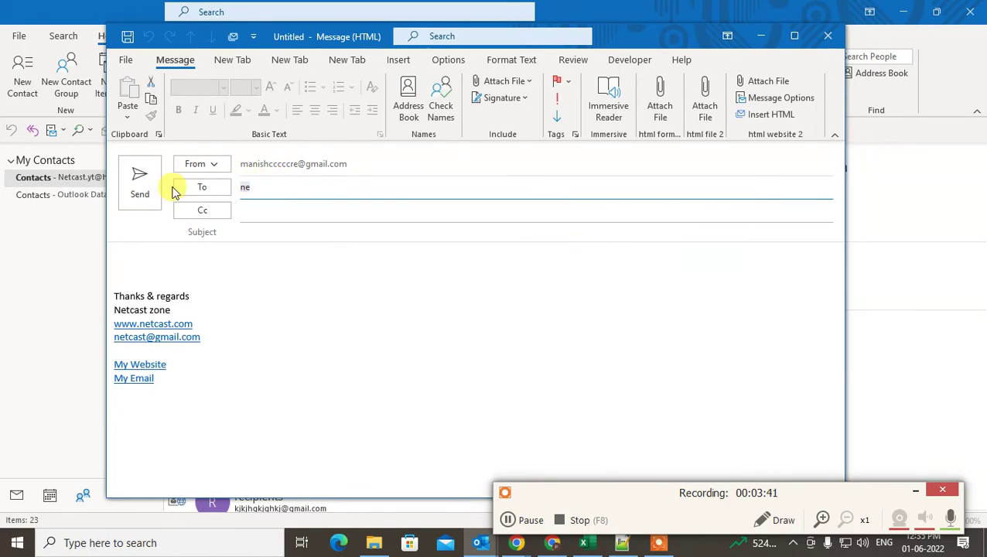
Step: Open the Select Names: Contacts address book from the To button and select an entry
left_click(175, 189)
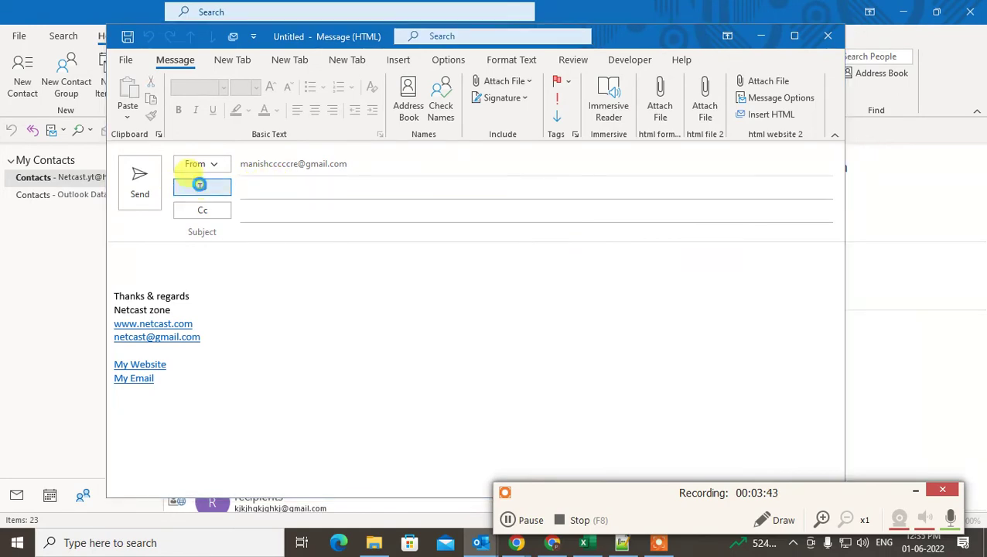
scroll(344, 321, "down", 2)
left_click(300, 260)
Step: Put the Netcast digital team group in the To line and close Select Names
left_click(334, 282)
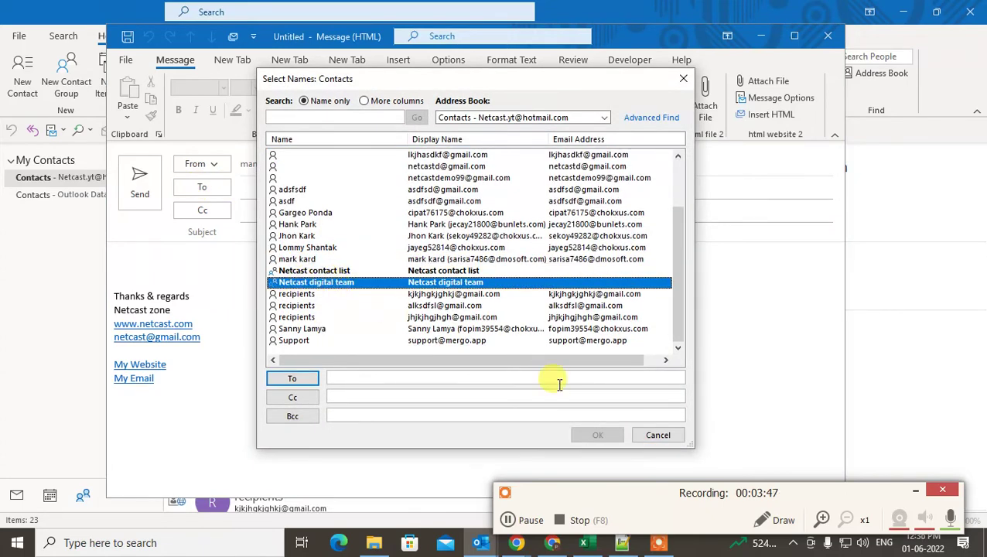
left_click(292, 379)
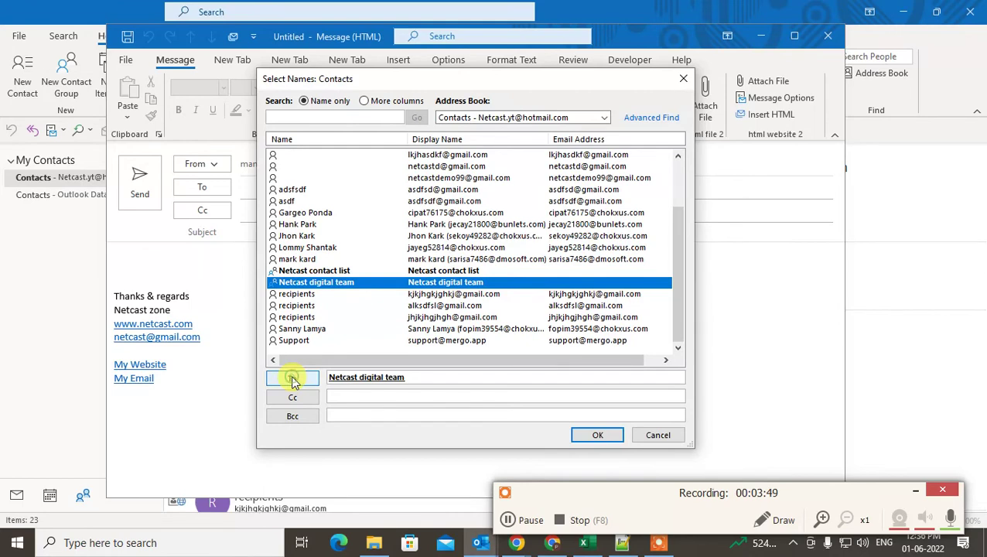
left_click(595, 435)
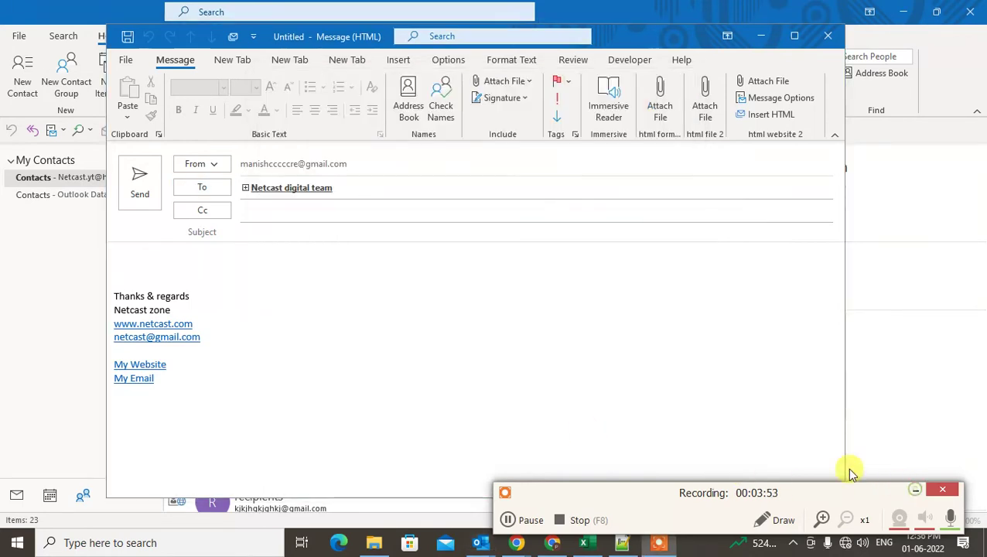
left_click(912, 490)
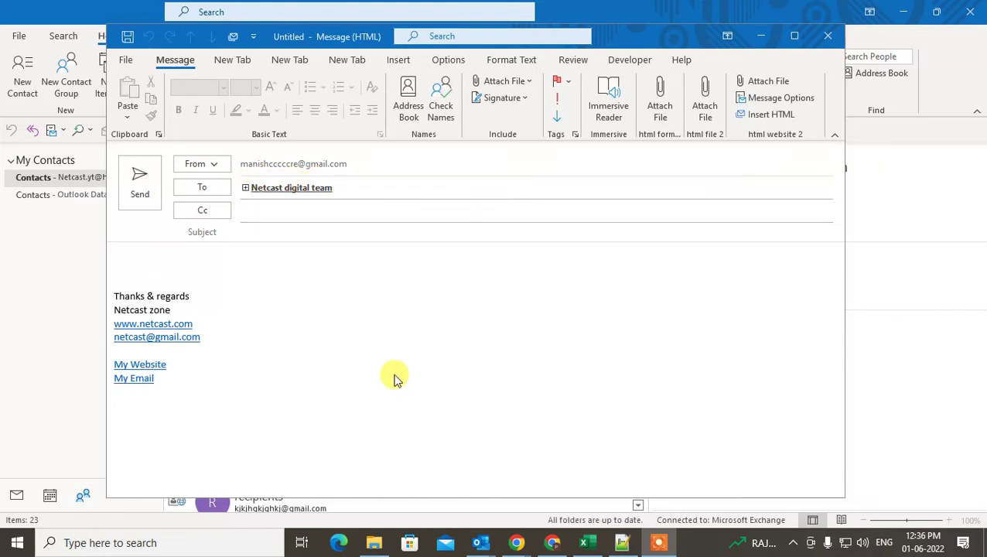
Step: Expand Netcast digital team into its member addresses, then replace the last recipient with the suggested Netcast address
left_click(245, 189)
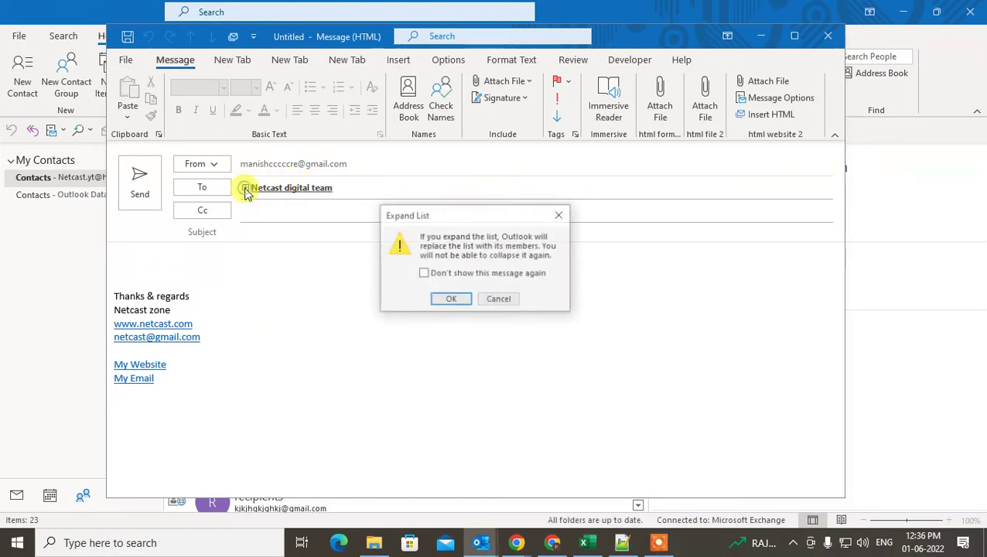
left_click(451, 301)
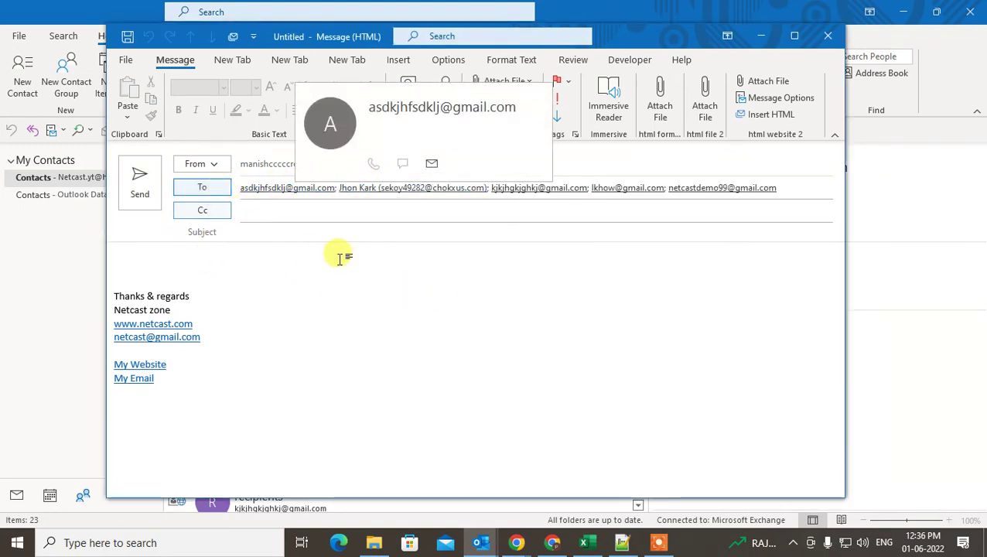
left_click(790, 188)
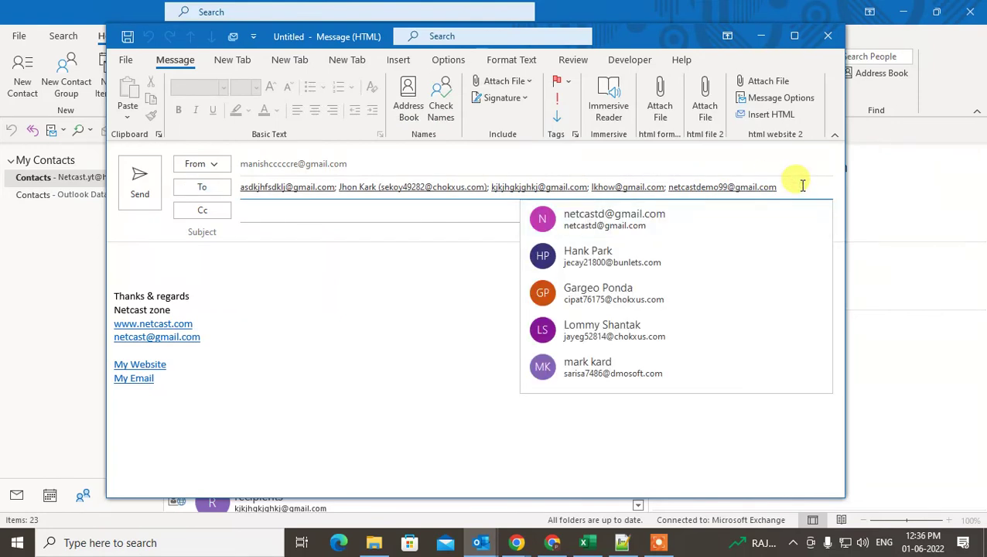
key("BackSpace")
key("BackSpace")
type("netcast")
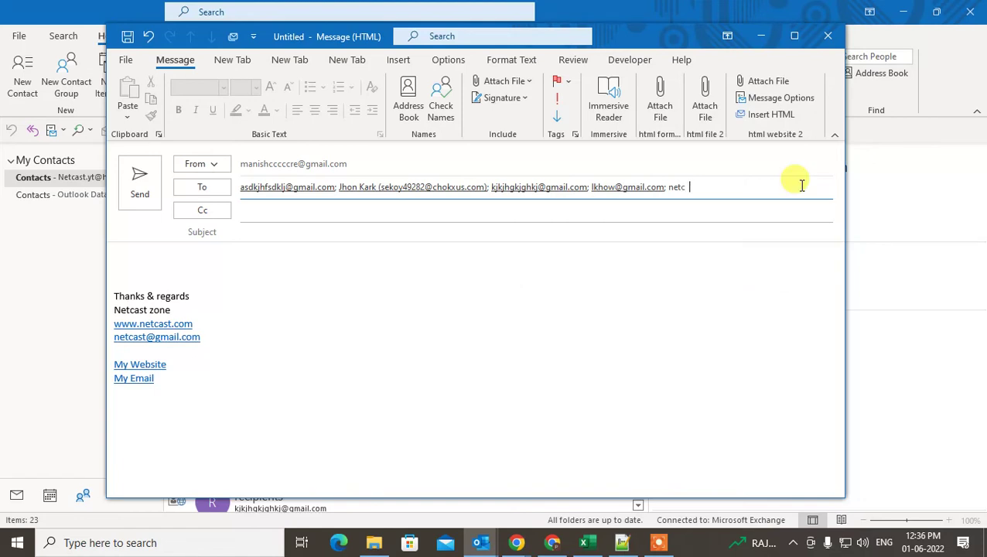
left_click(749, 231)
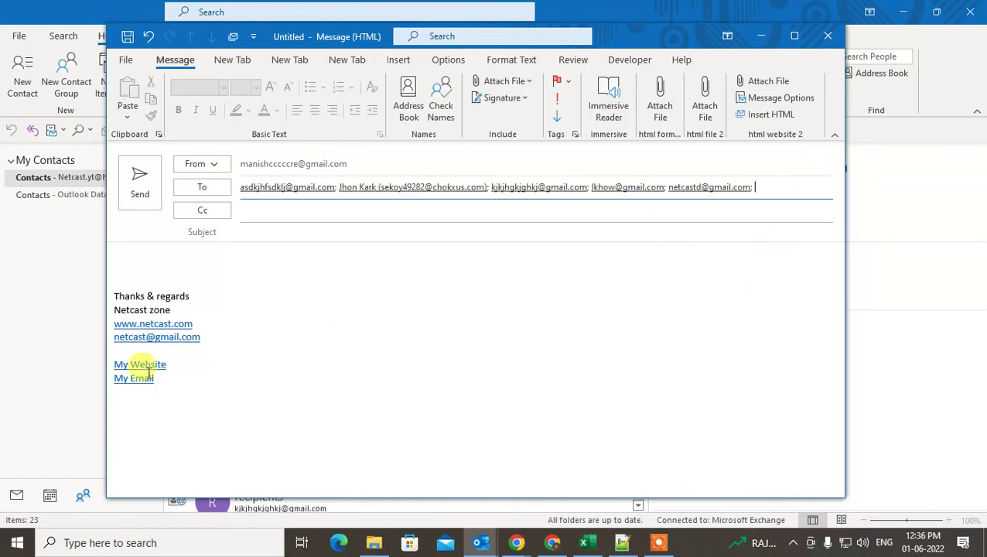
Step: Discard the email without saving and minimize Outlook to show the desktop
left_click(820, 45)
left_click(499, 311)
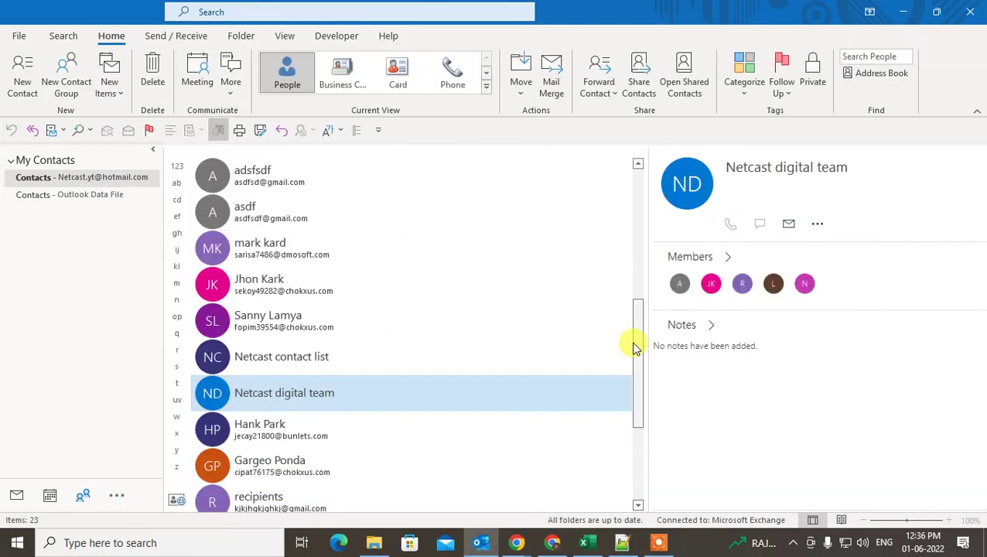
key("super+d")
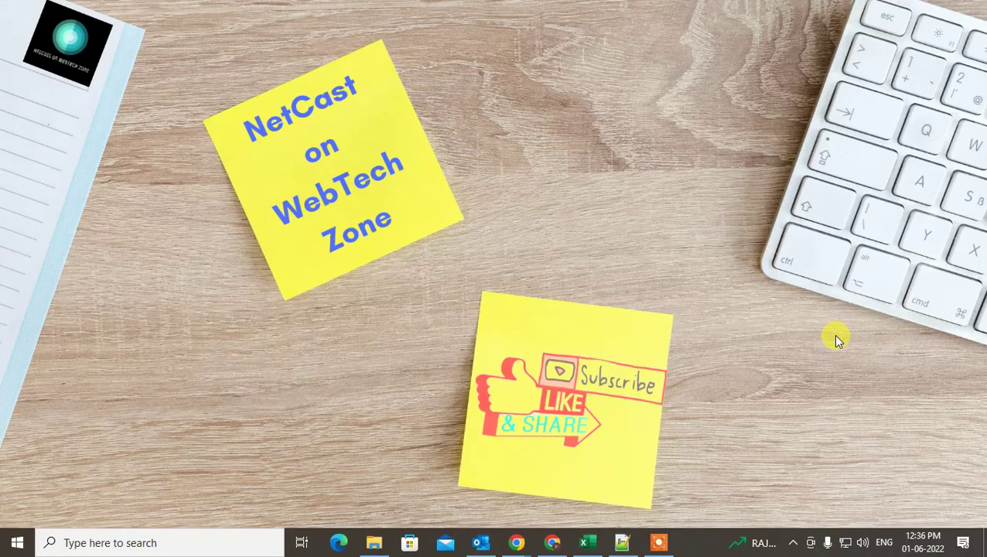